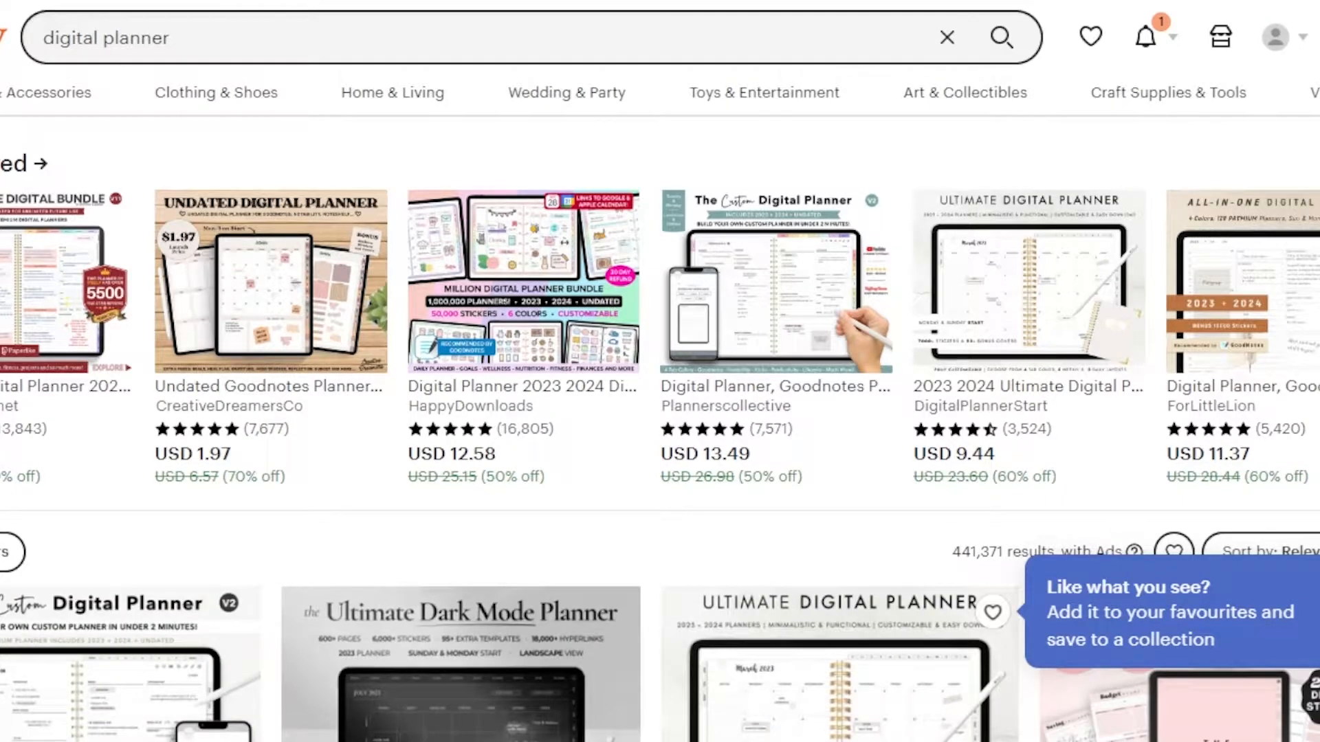
- Look through the shop's product categories, from Jewellery & Accessories to Art & Collectibles
scroll(660, 371, "down", 10)
scroll(636, 144, "up", 10)
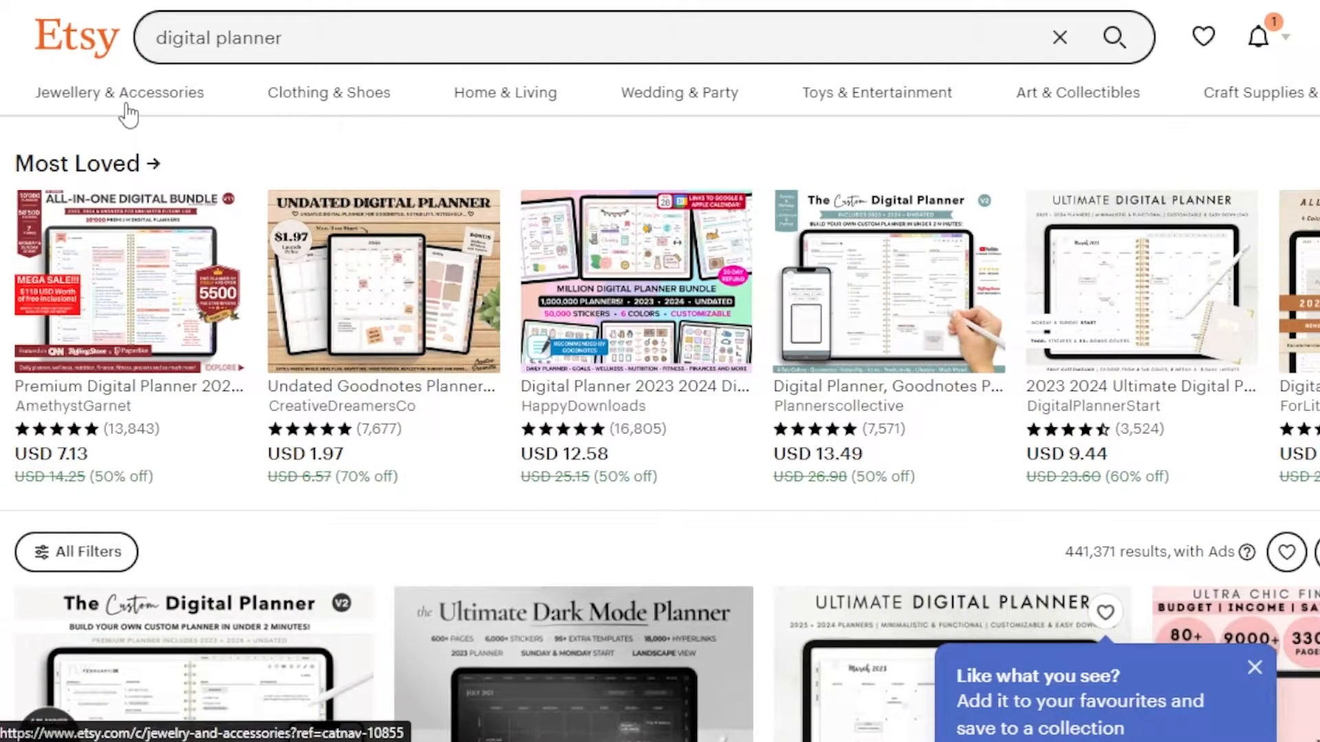
mouse_move(15, 114)
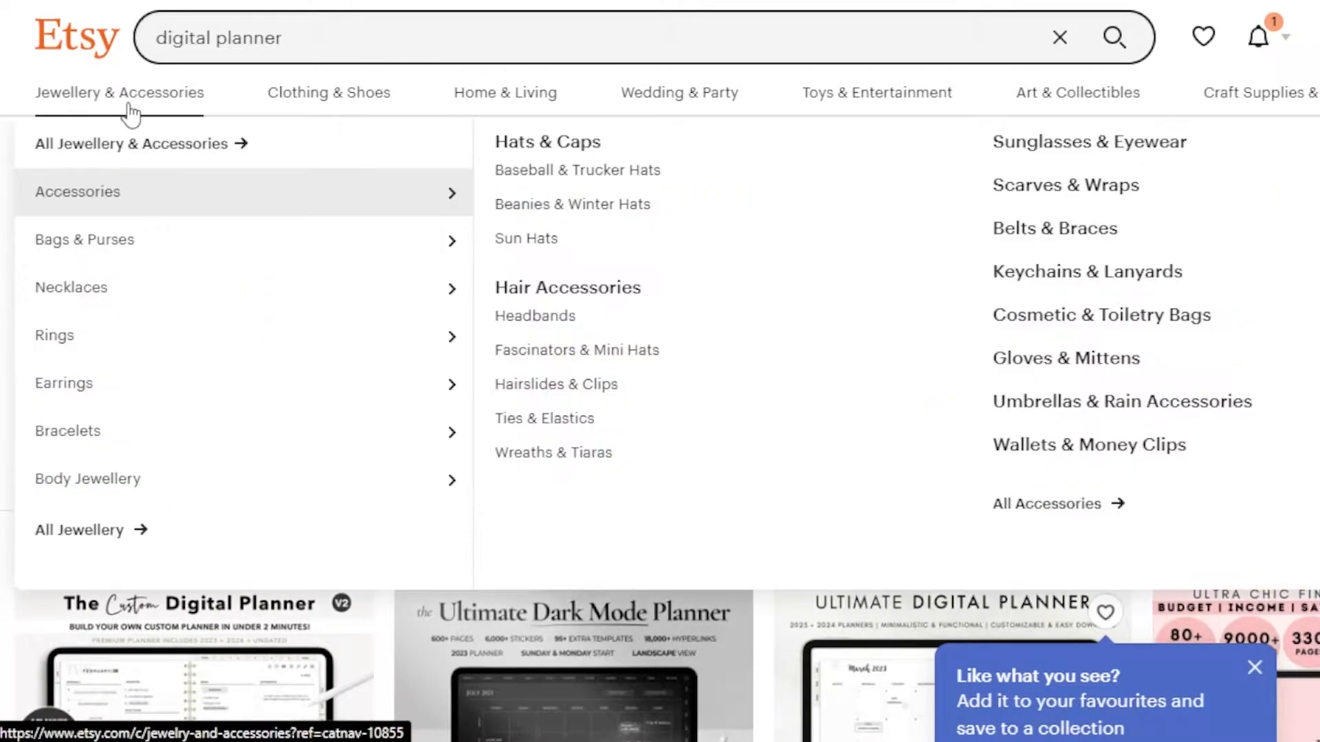
mouse_move(517, 106)
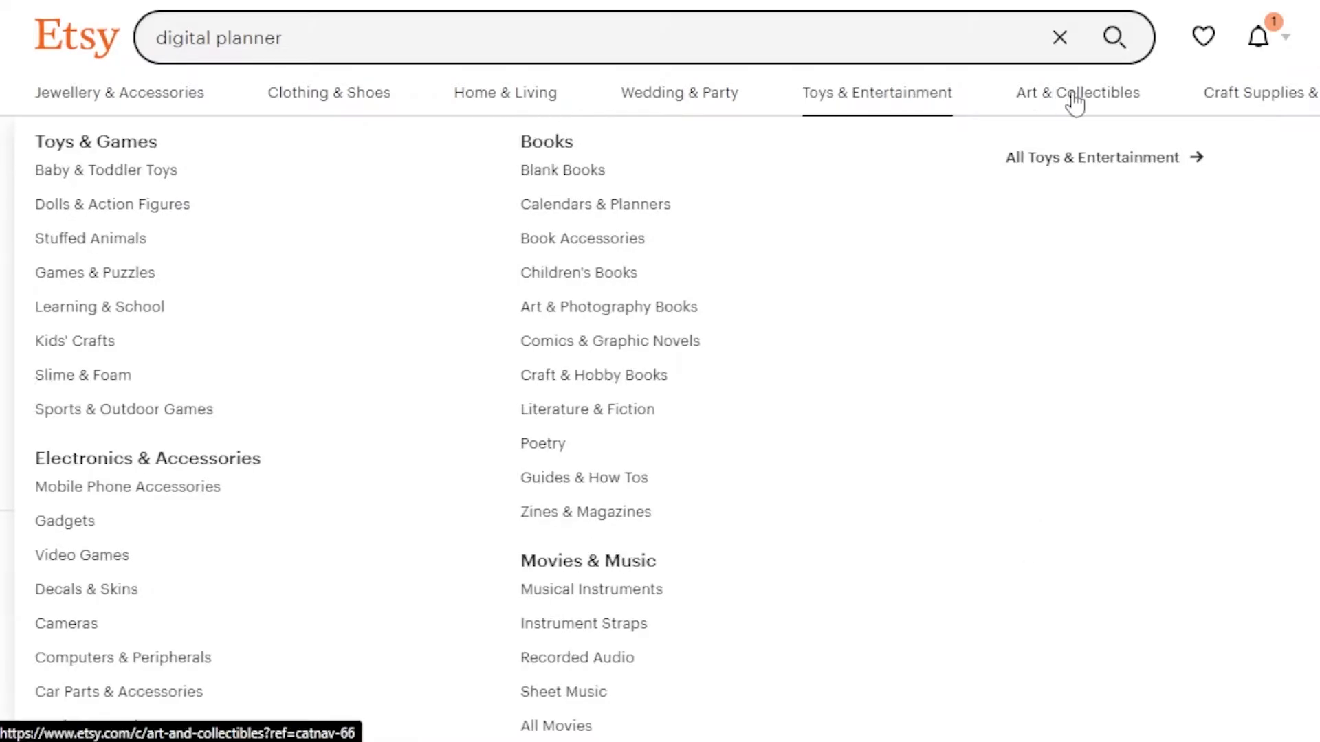
mouse_move(1076, 103)
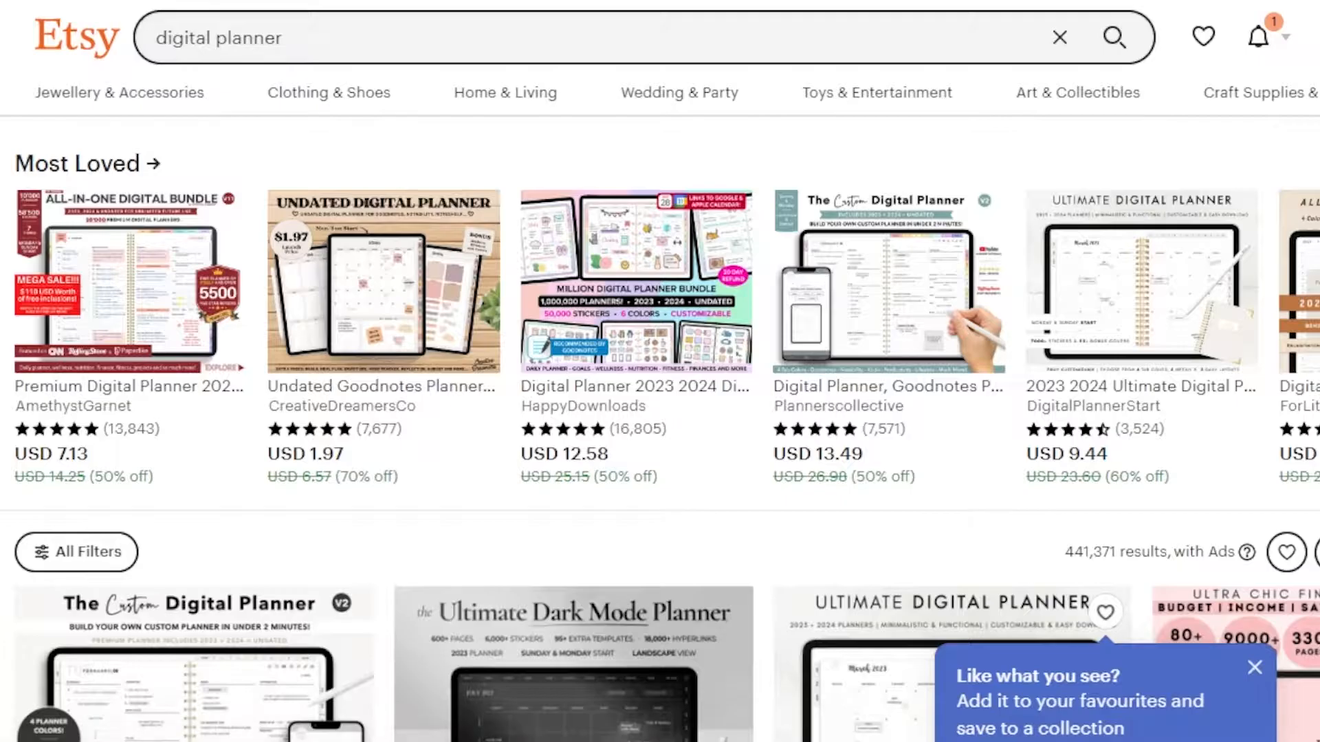
- Examine the digital planner search results, comparing the listings' cover images, ratings and prices
scroll(660, 371, "down", 2)
scroll(660, 371, "down", 10)
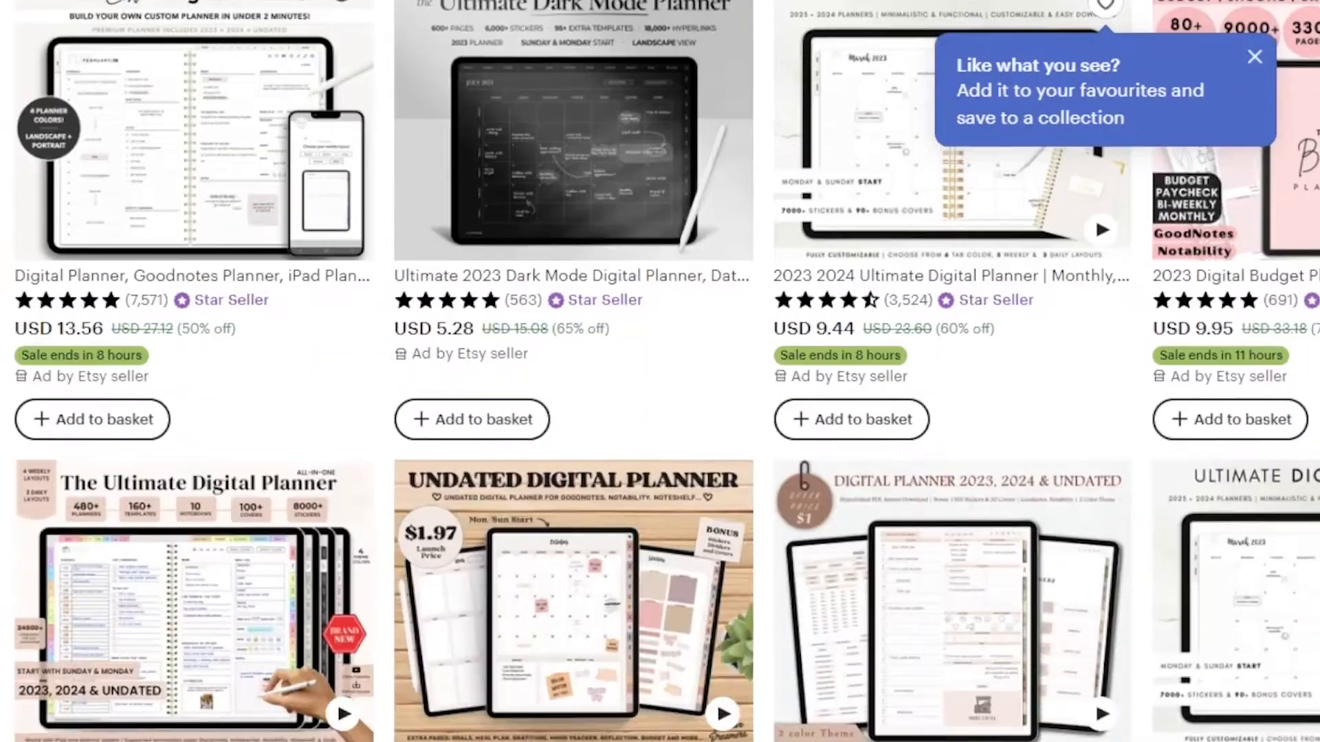
scroll(660, 371, "down", 8)
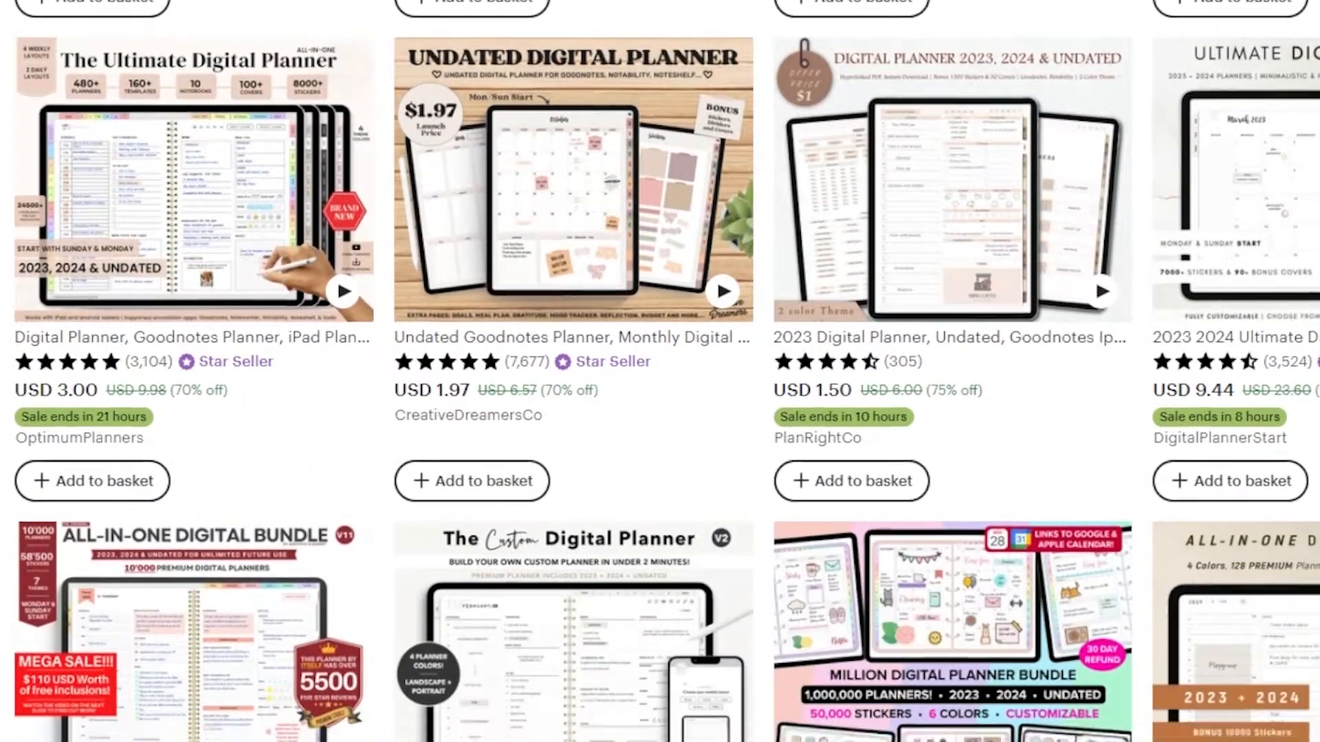
scroll(660, 371, "up", 11)
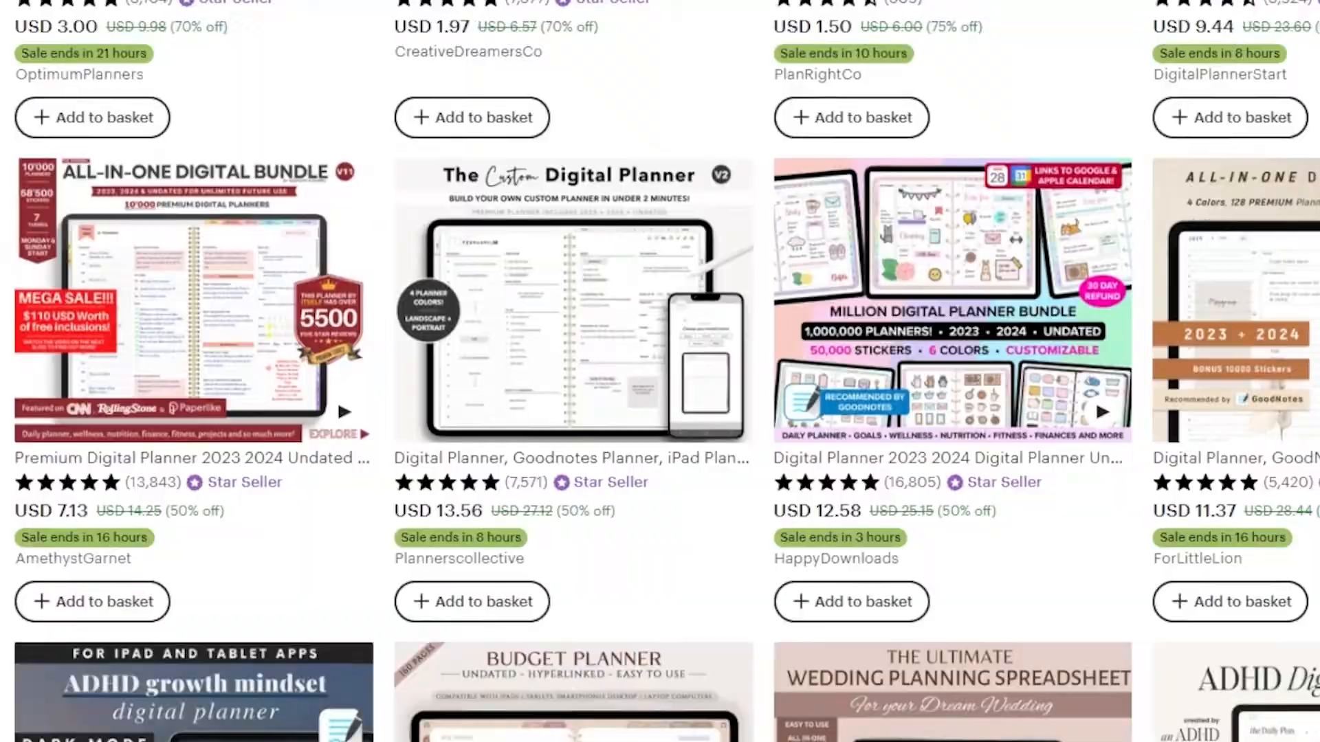
scroll(660, 371, "down", 8)
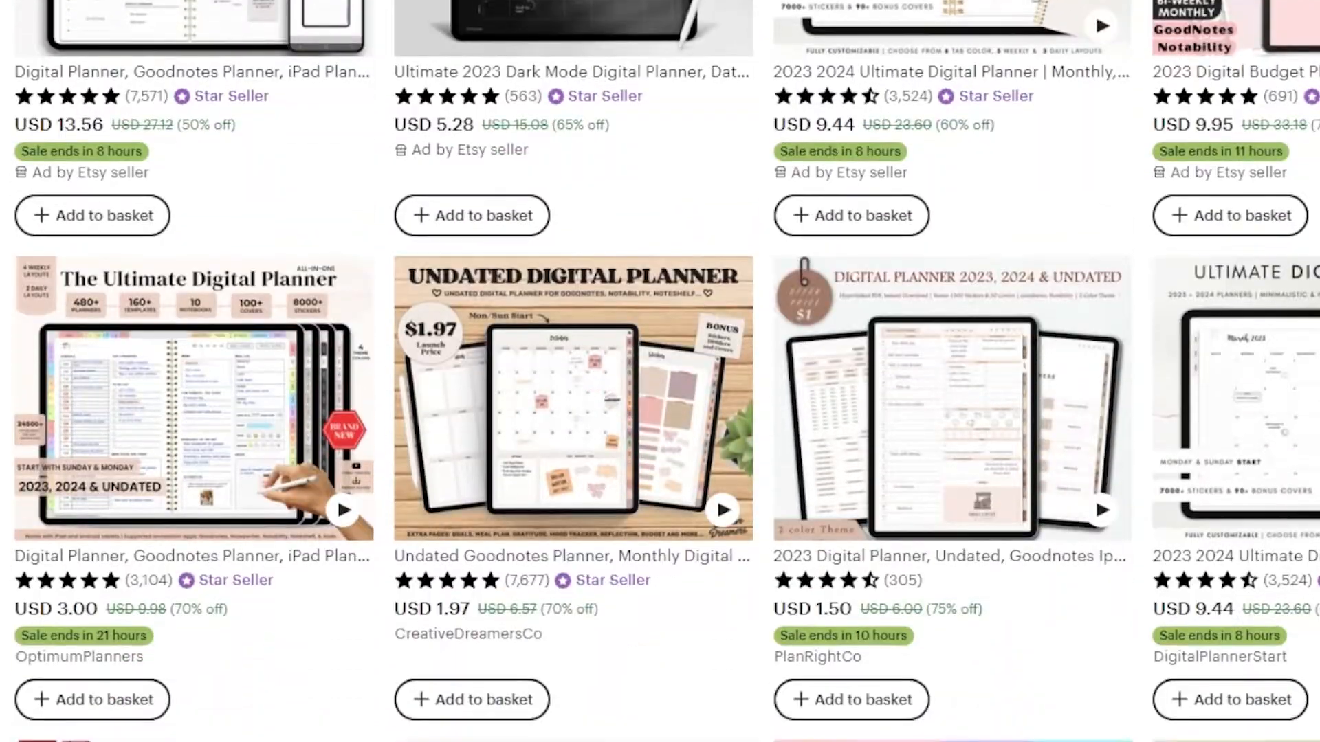
scroll(660, 371, "down", 1)
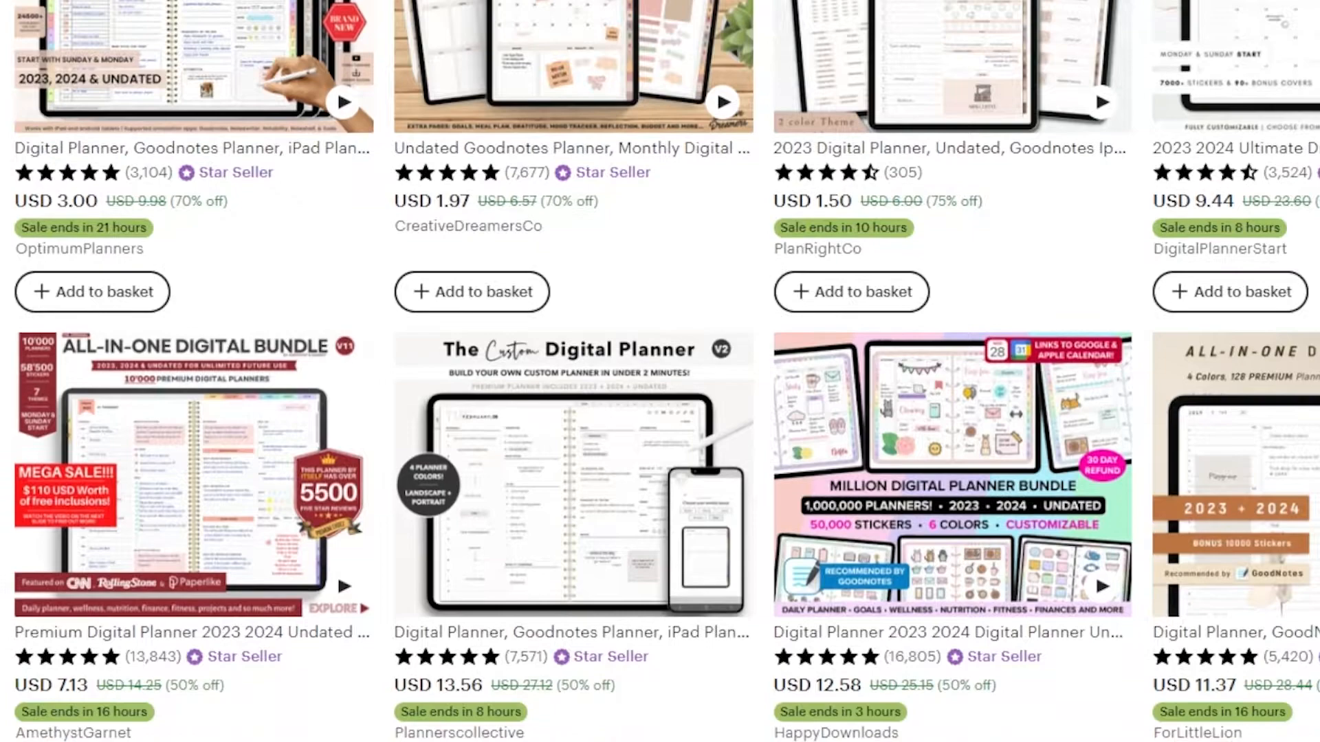
scroll(660, 371, "down", 11)
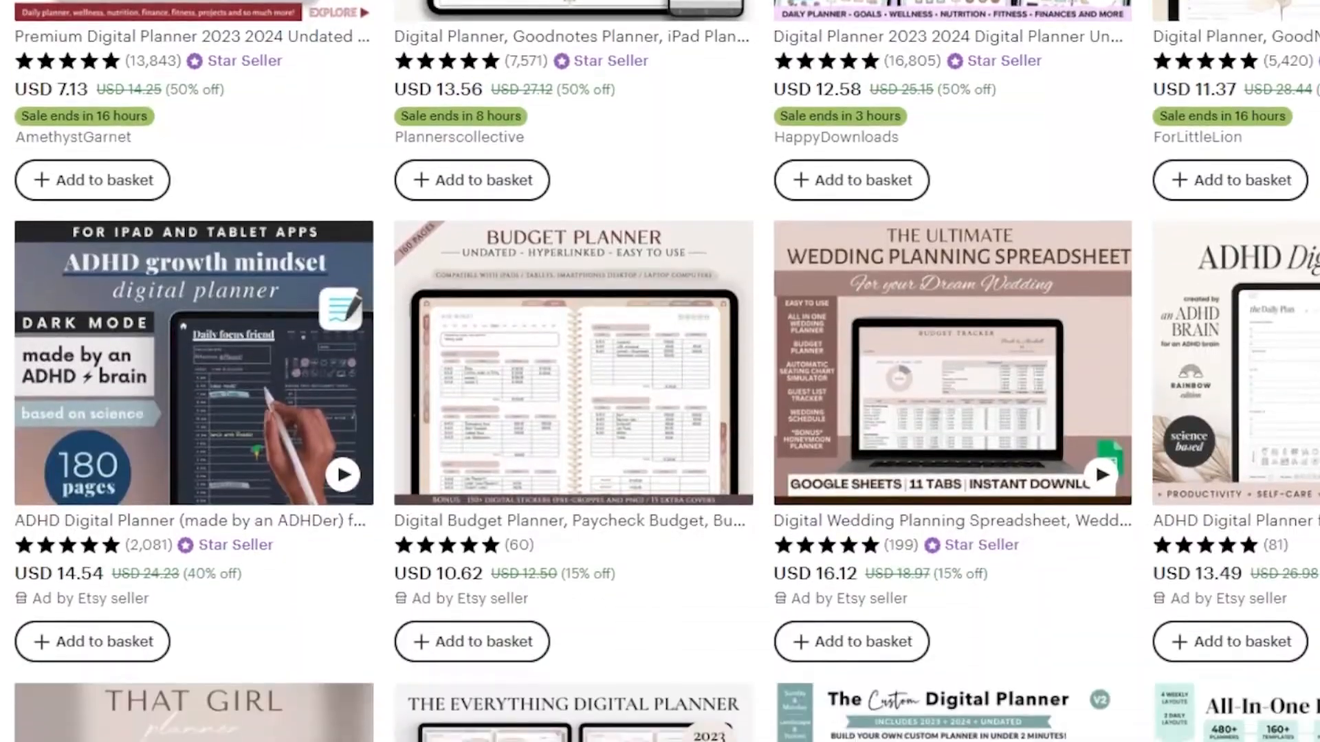
scroll(660, 371, "up", 16)
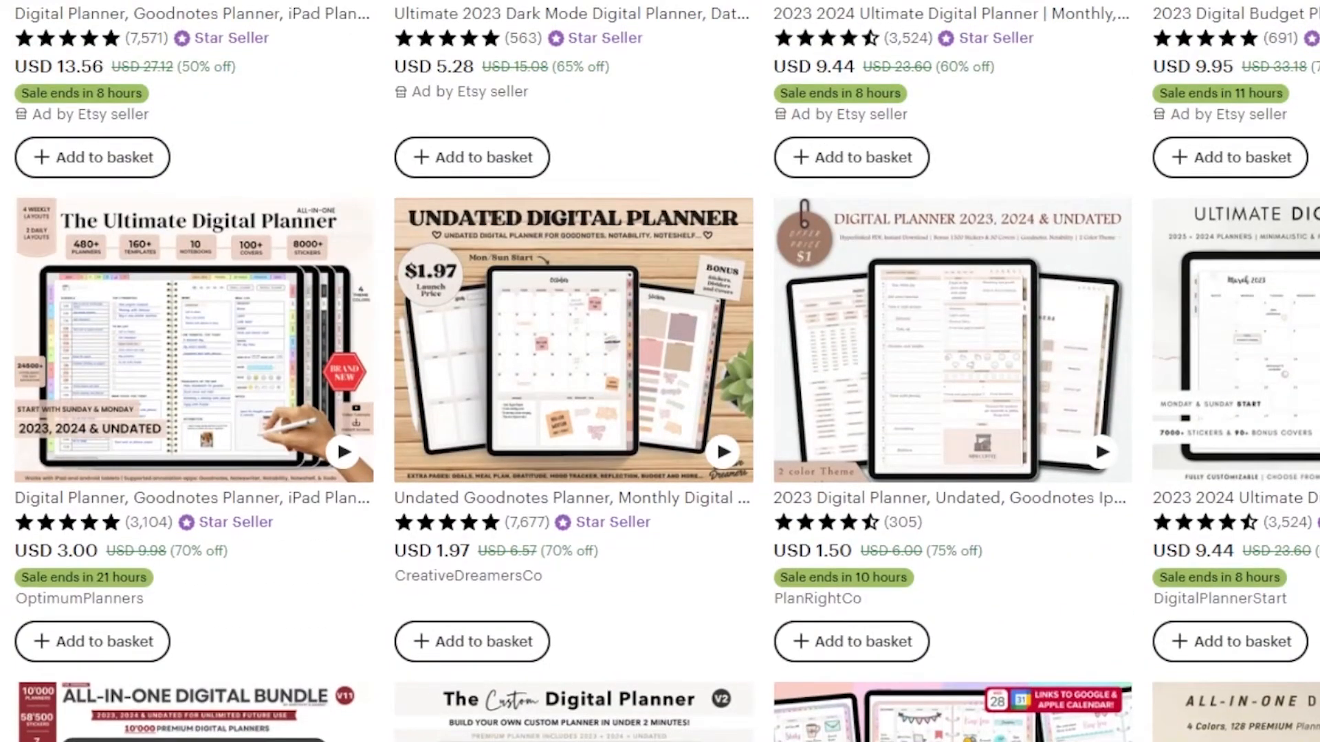
scroll(660, 371, "up", 15)
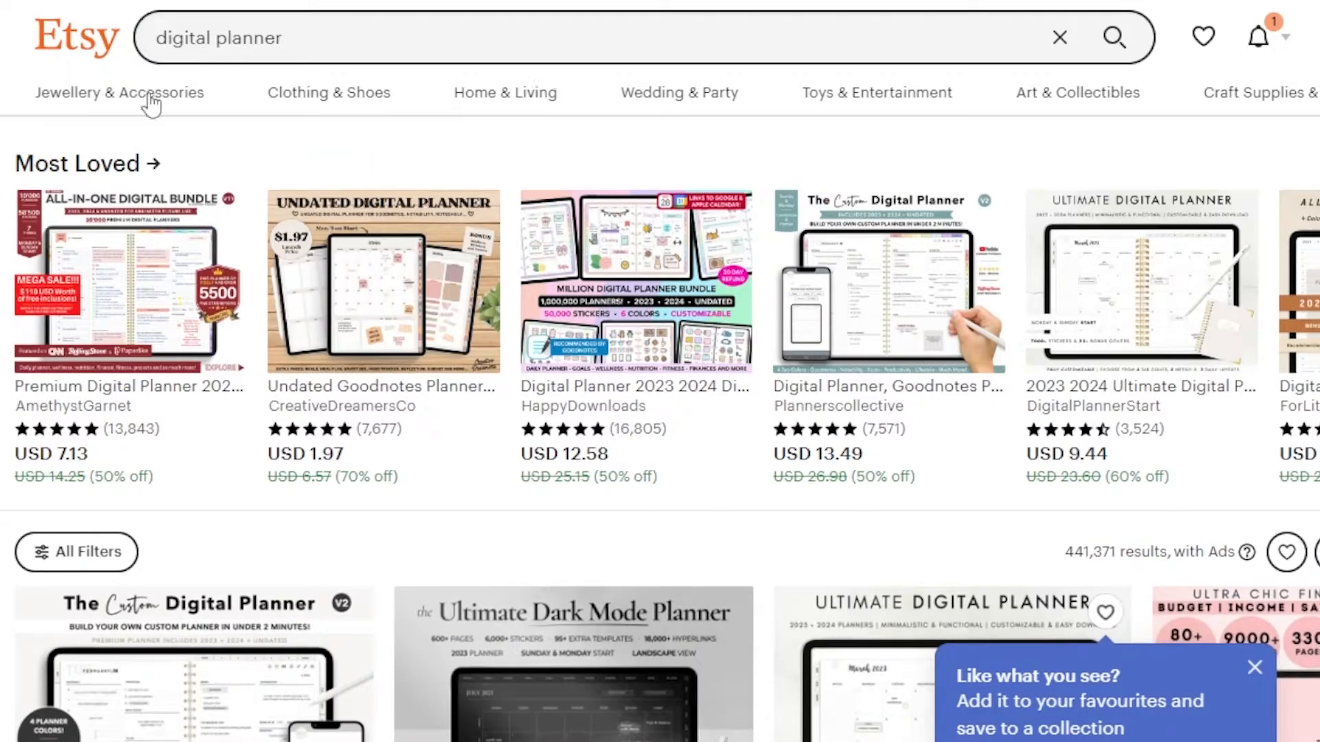
mouse_move(123, 101)
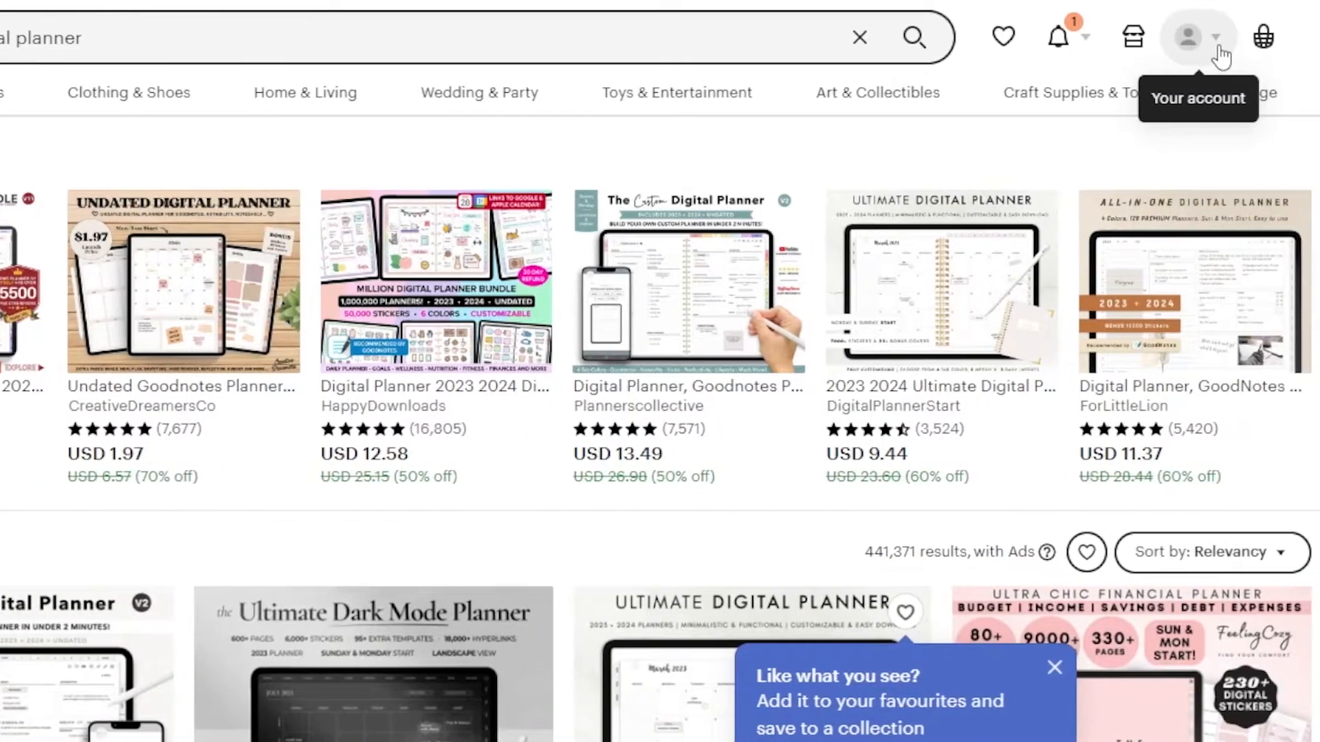
- Go from the account options to the shop's new listing form and review its photo, video, details and pricing sections
left_click(1221, 56)
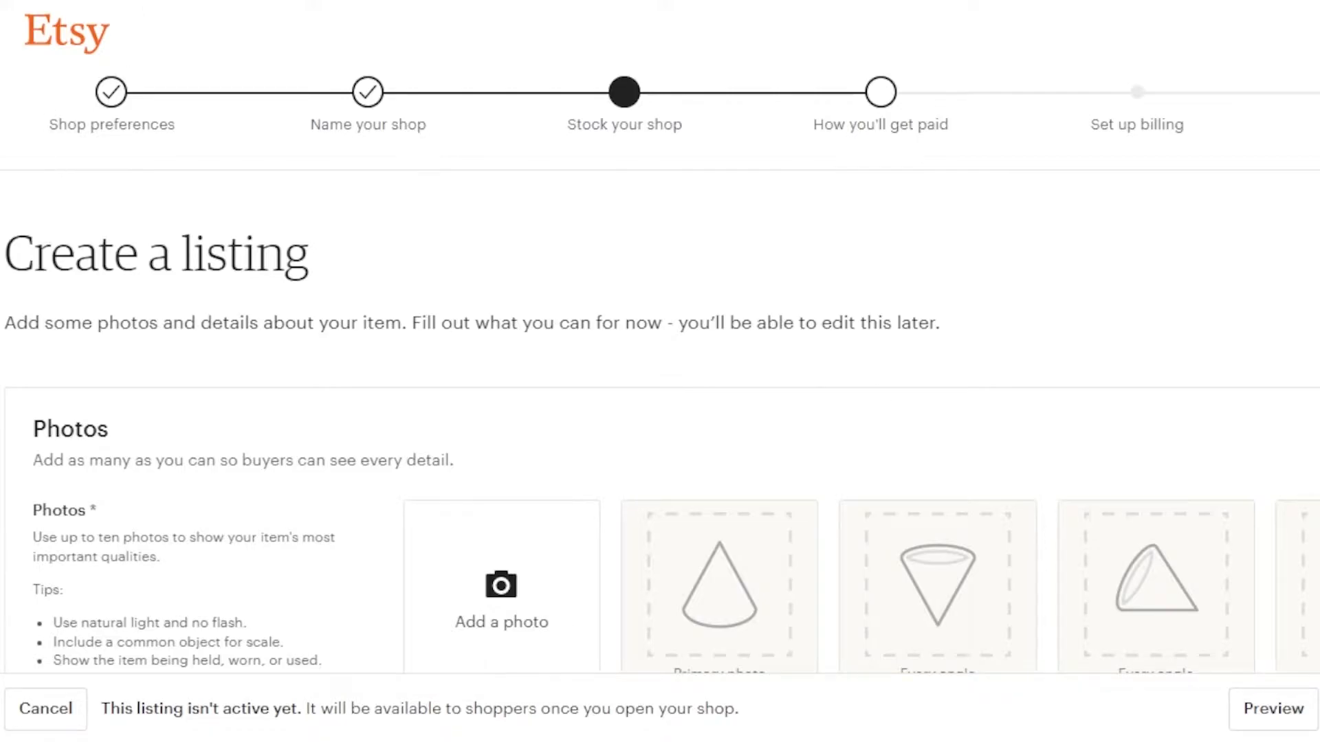
scroll(660, 344, "down", 2)
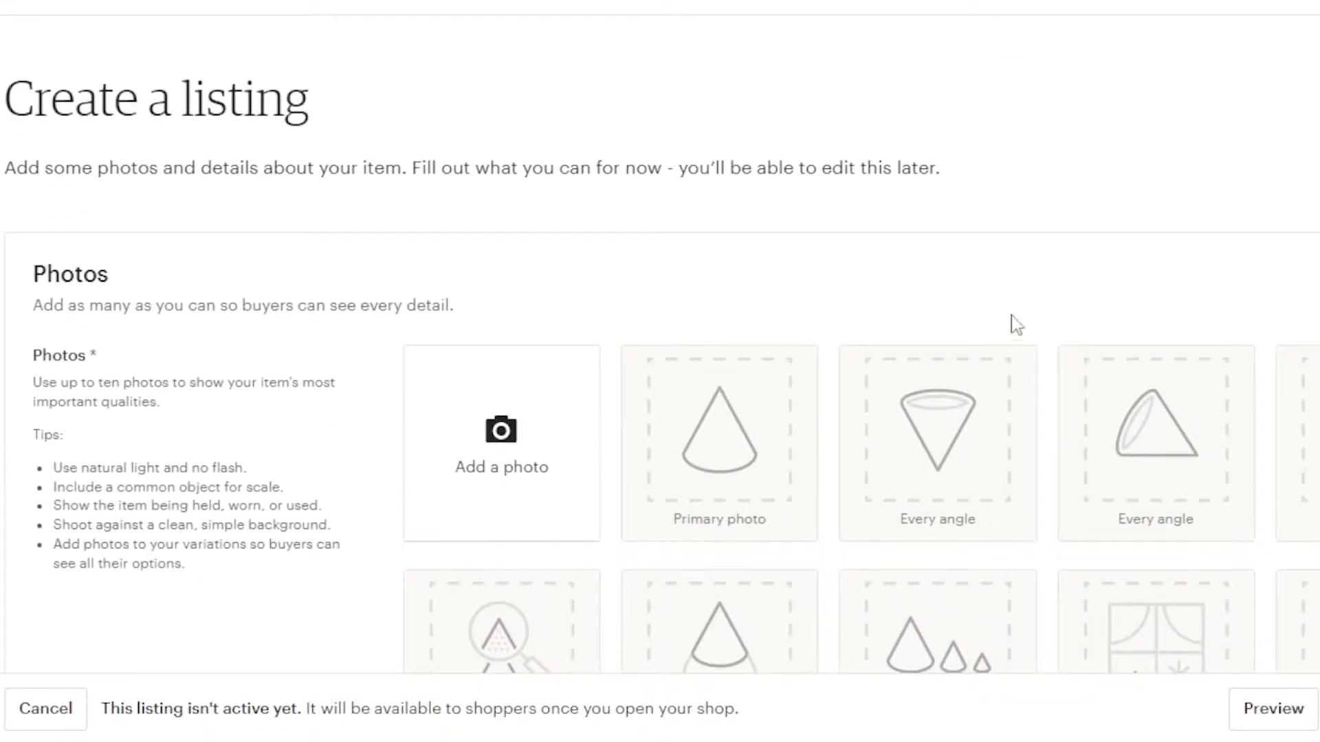
scroll(1008, 330, "down", 15)
scroll(660, 330, "up", 20)
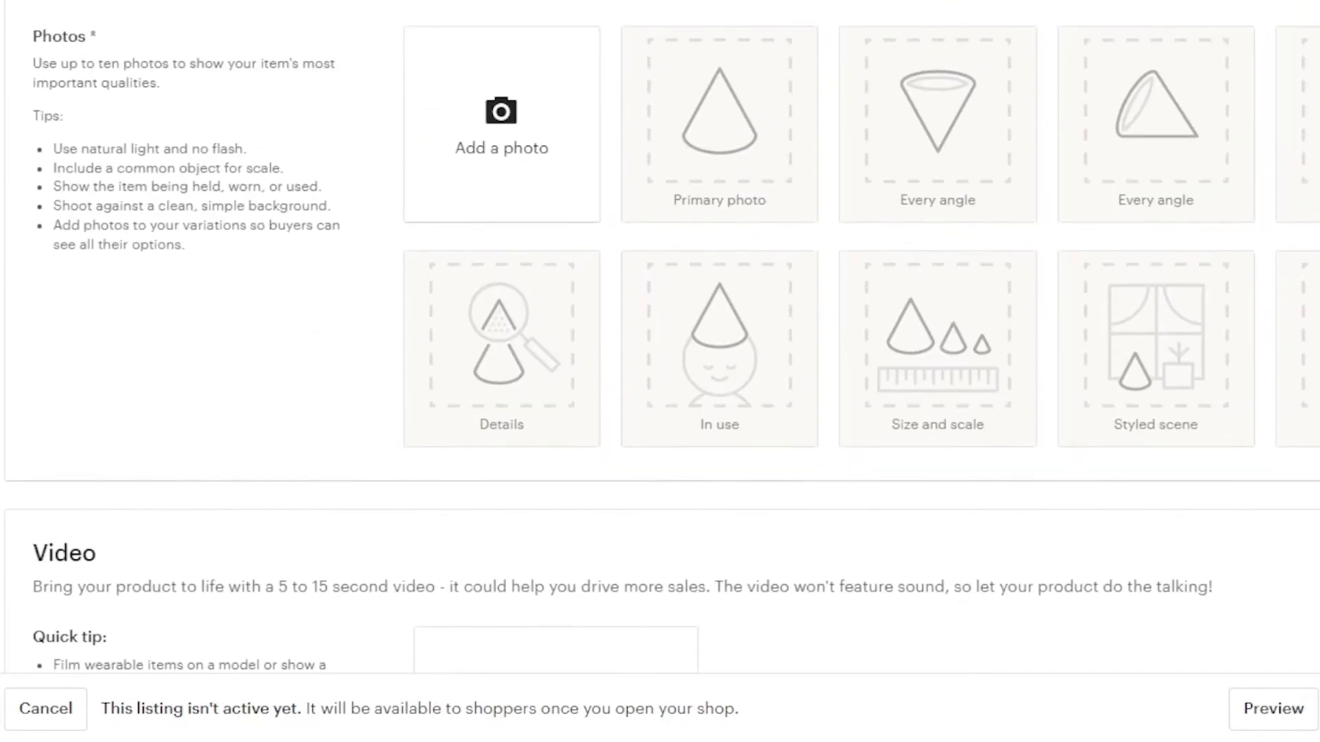
scroll(660, 344, "up", 3)
scroll(660, 343, "down", 1)
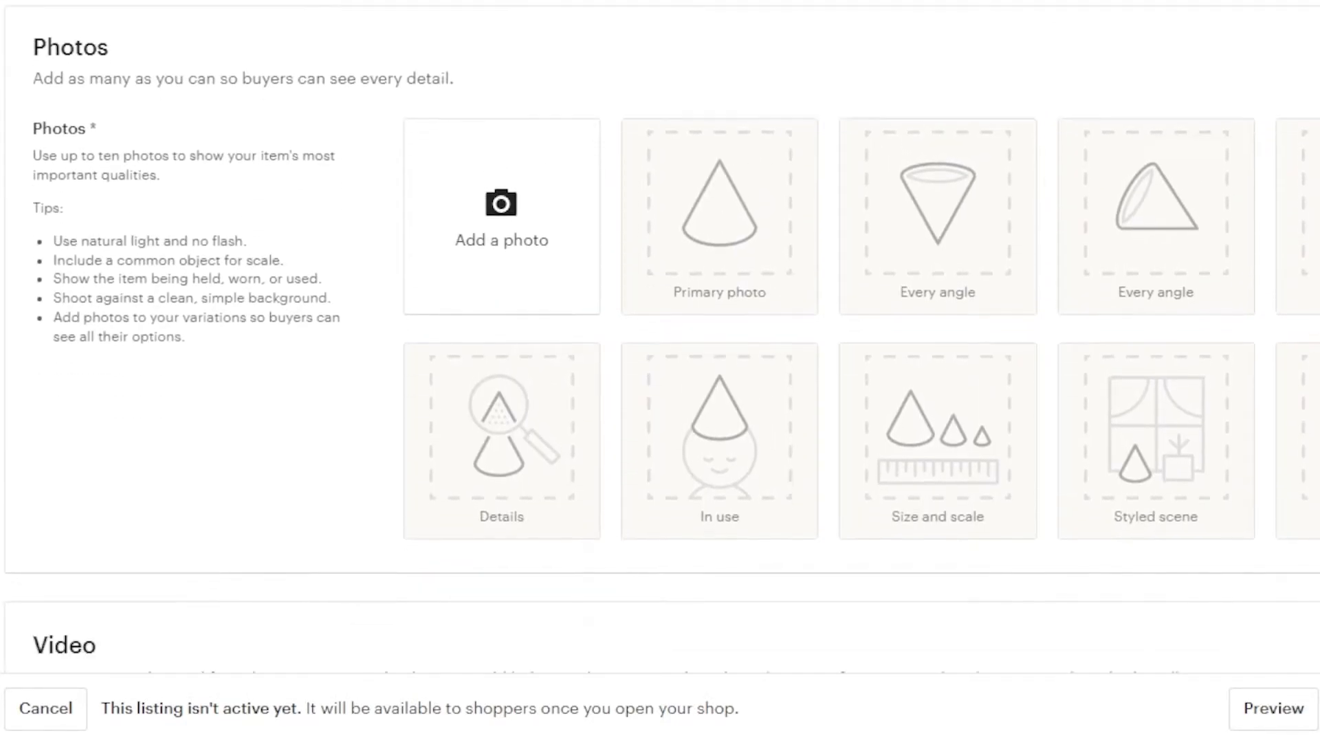
scroll(660, 343, "down", 20)
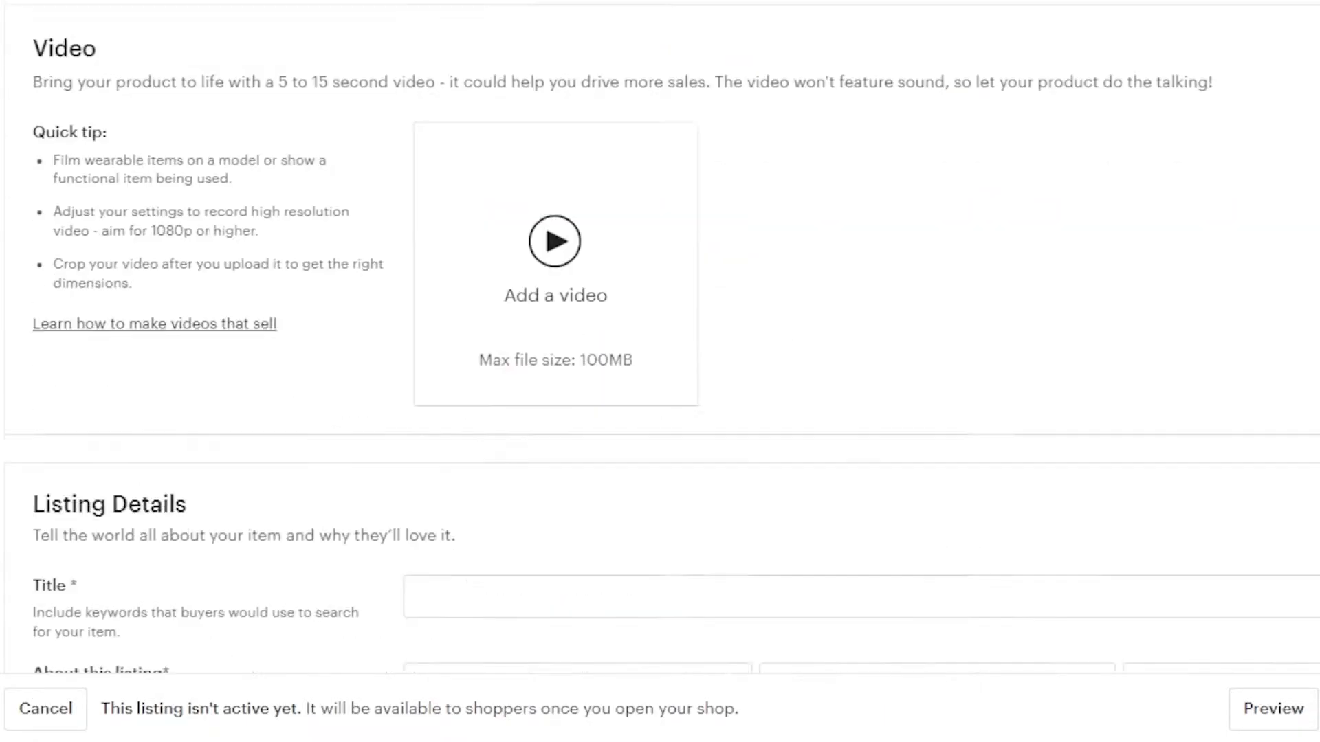
scroll(660, 344, "down", 8)
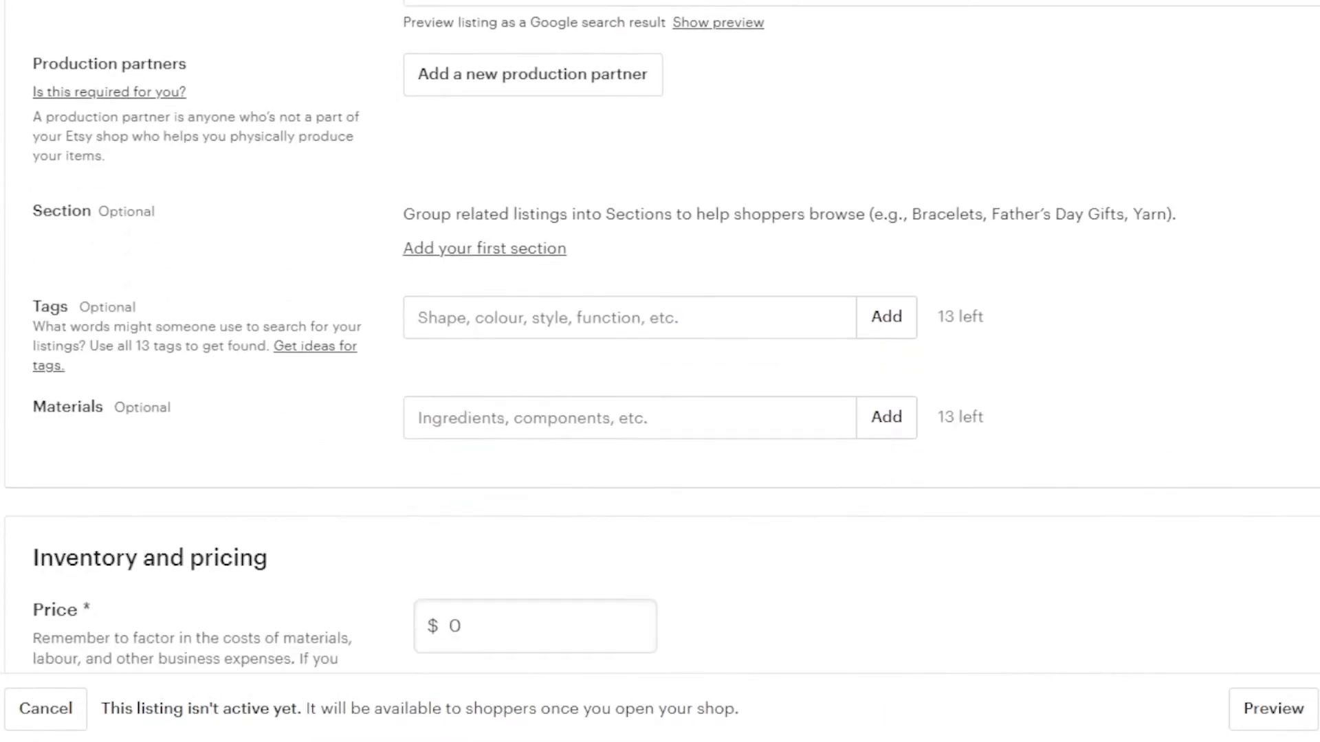
scroll(660, 344, "up", 14)
scroll(660, 344, "up", 10)
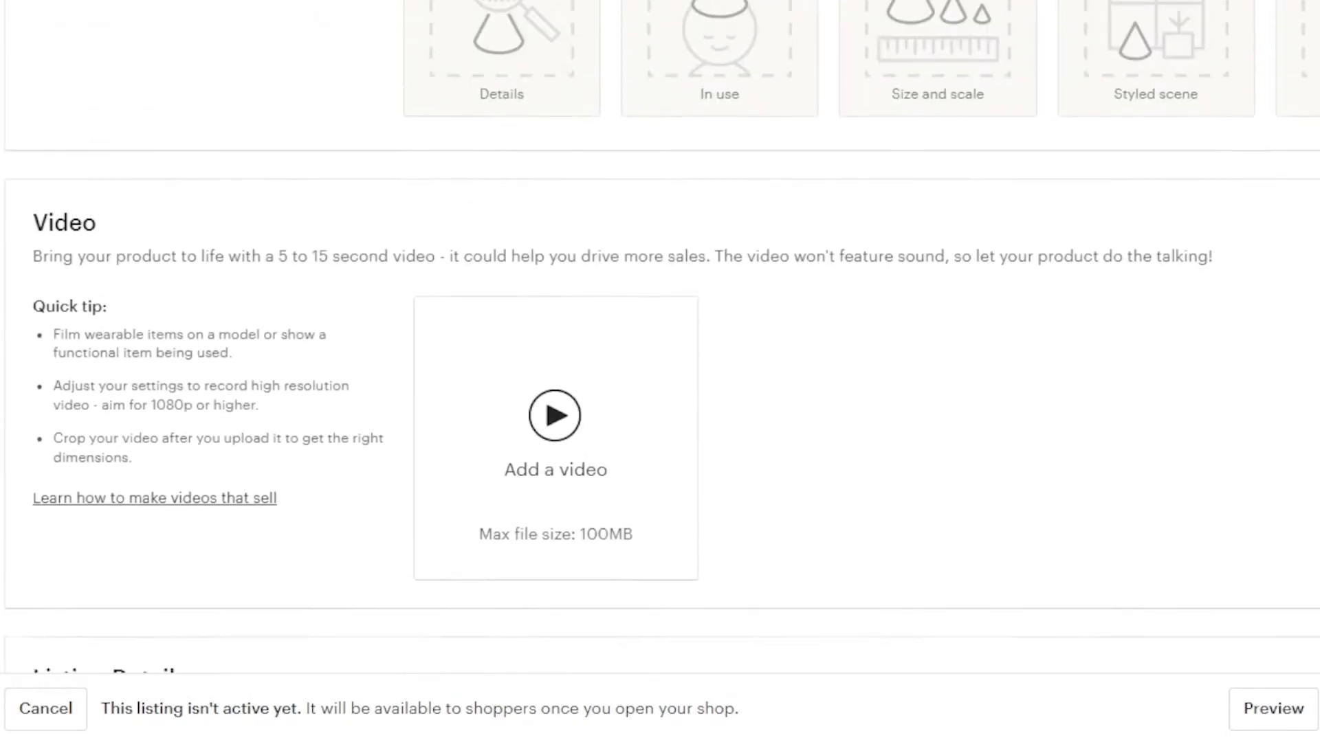
scroll(660, 344, "up", 2)
scroll(660, 343, "down", 1)
scroll(660, 344, "up", 1)
scroll(557, 184, "up", 2)
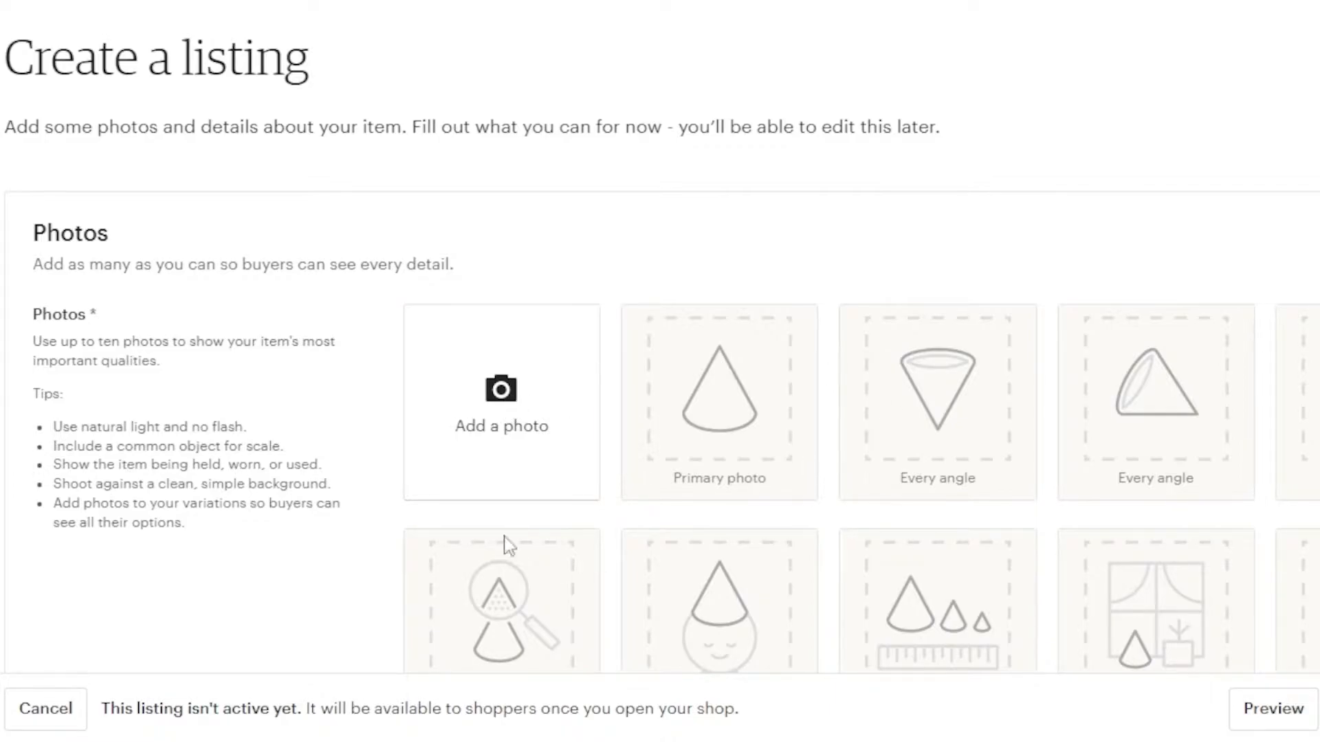
- Add two photos of the framed woman-with-flowers artwork to the listing, with the black-framed one as primary
left_click(507, 387)
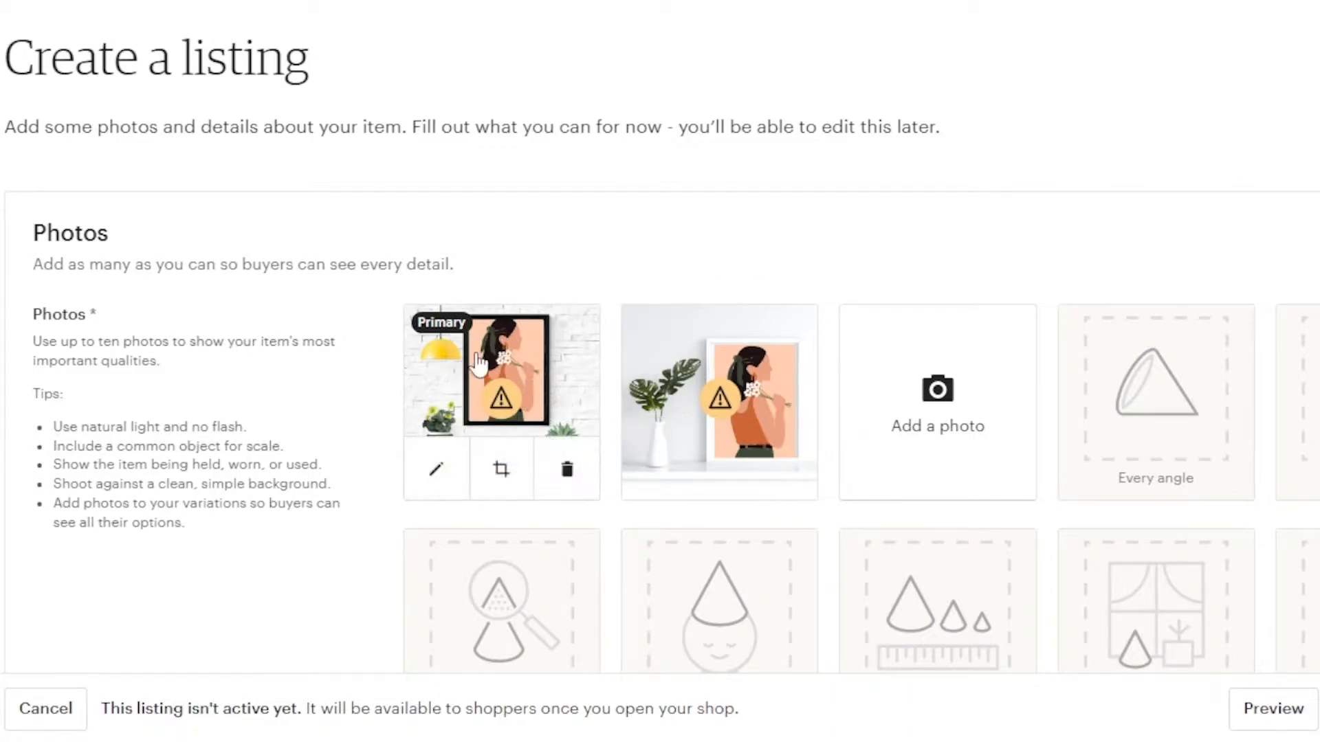
- View the crop options for the second listing photo and close them without cropping
mouse_move(702, 406)
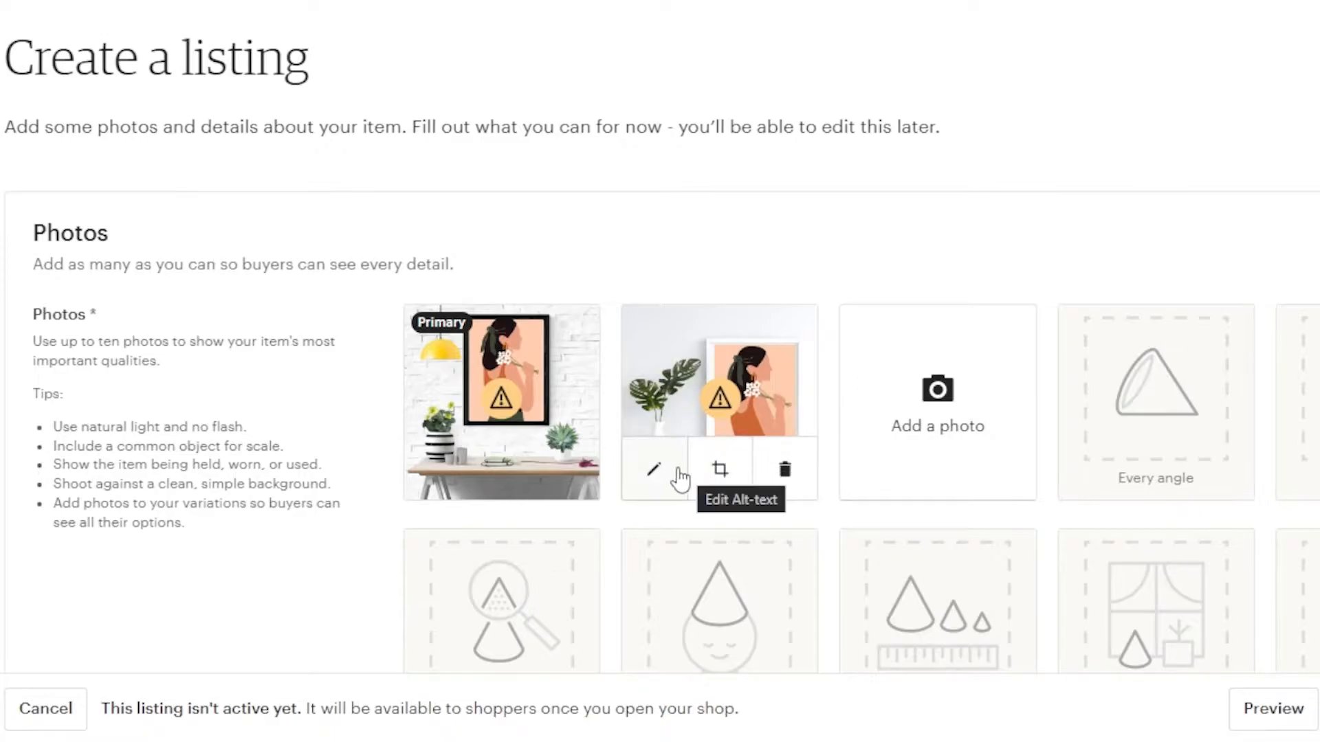
left_click(715, 472)
left_click(715, 472)
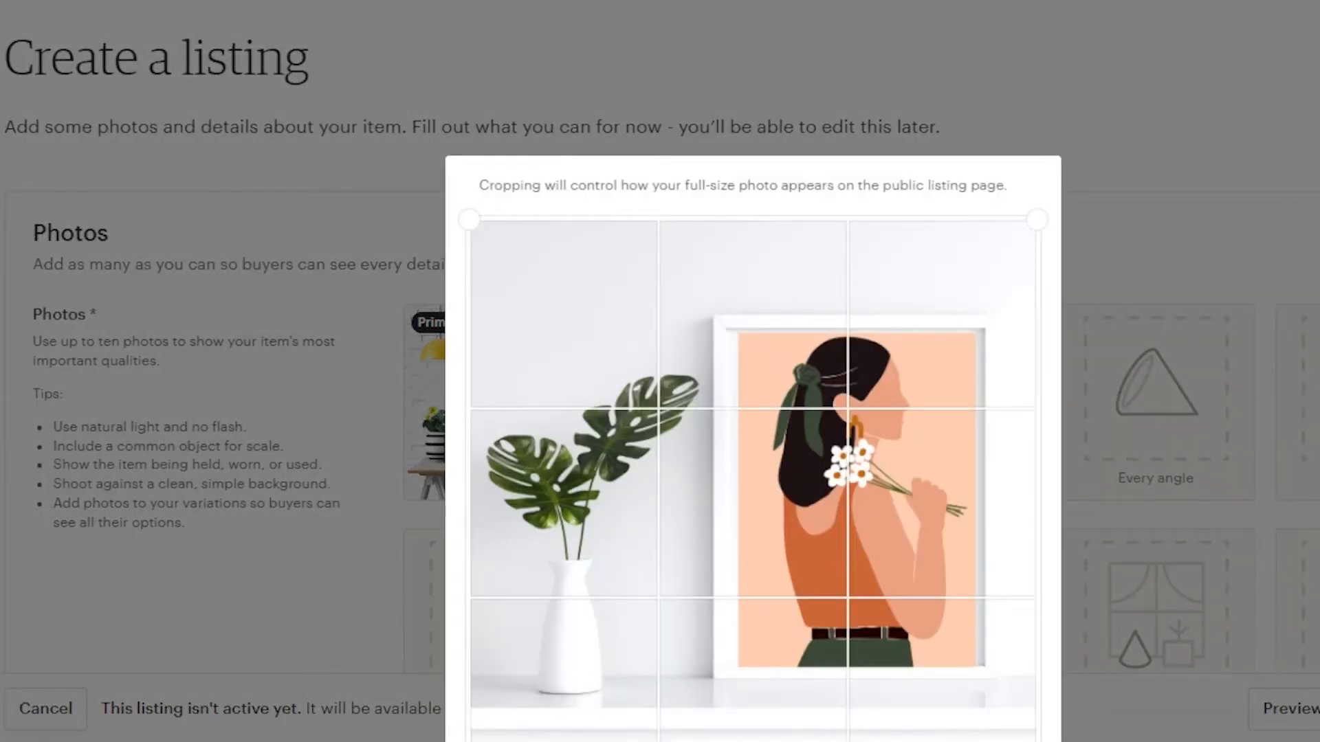
scroll(993, 381, "down", 2)
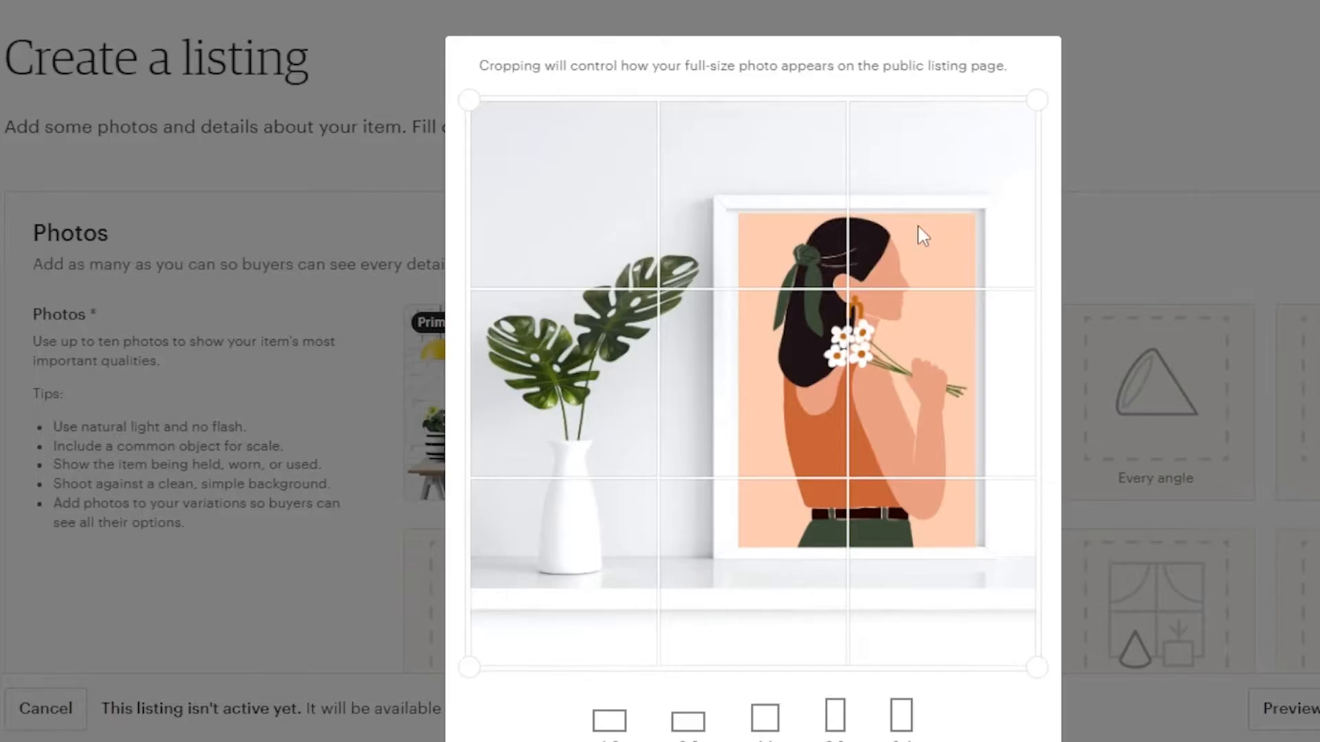
left_click(1139, 30)
- Adjust the listing thumbnail by zooming in and repositioning the image to show the whole framed artwork, and save it
scroll(662, 337, "down", 6)
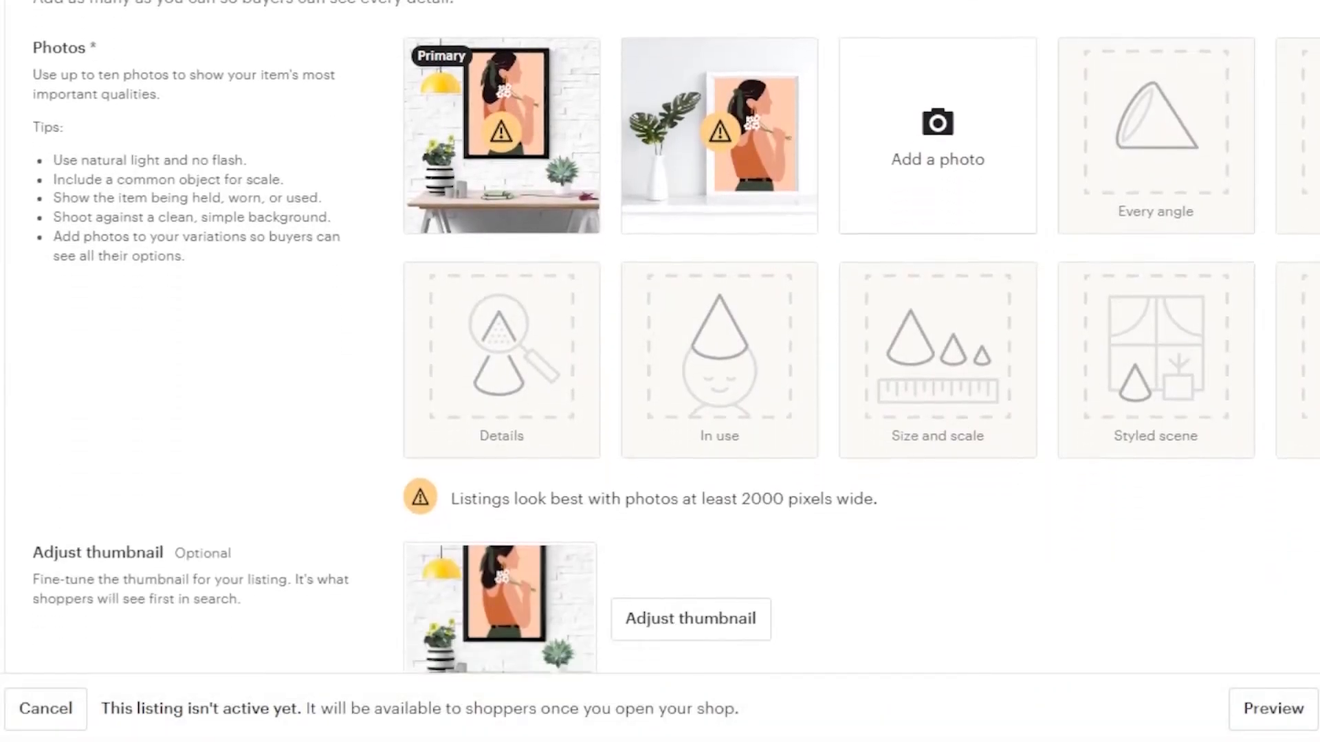
scroll(847, 451, "down", 1)
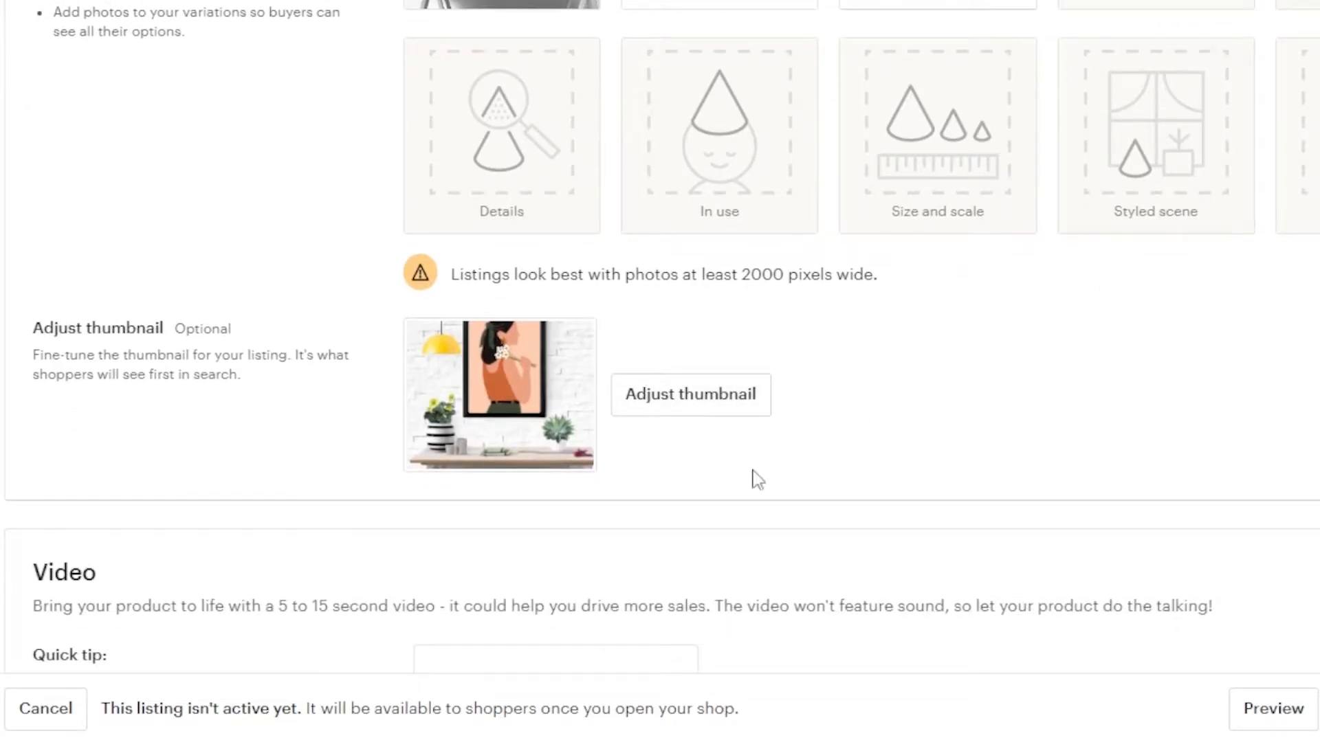
left_click(649, 398)
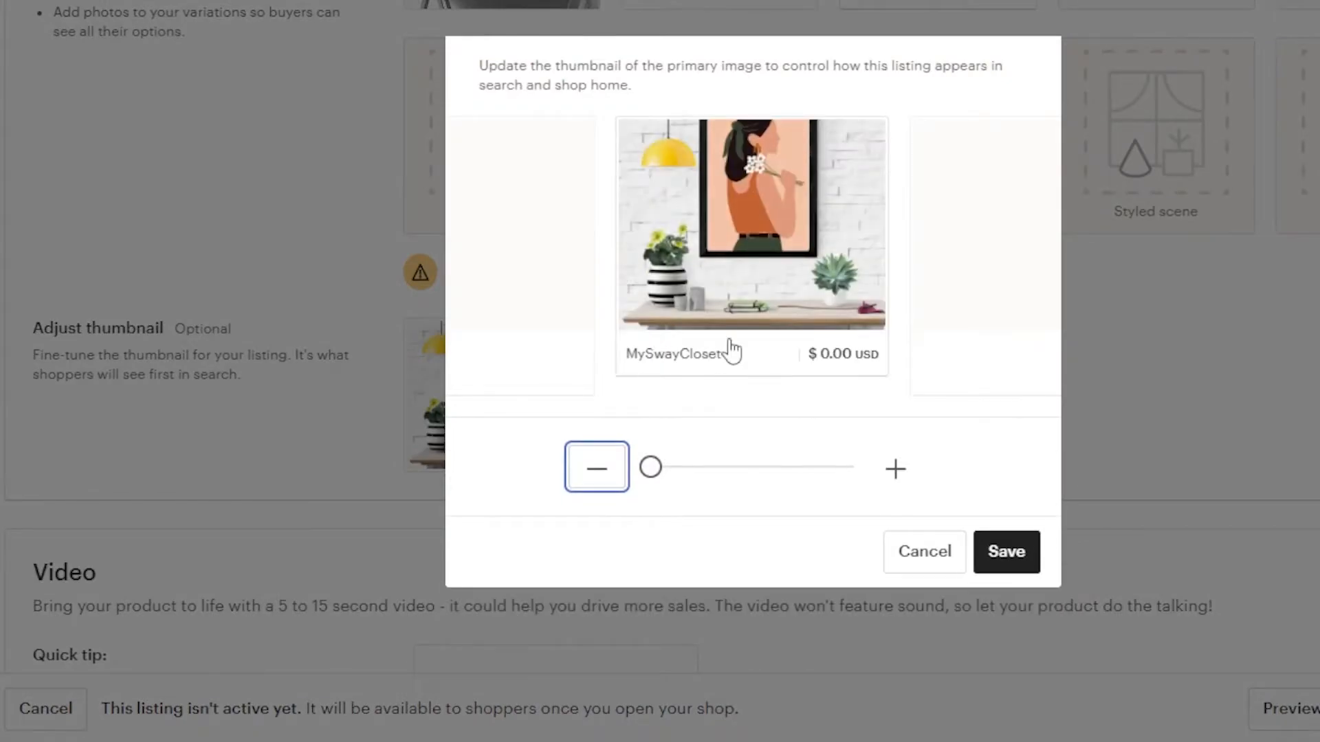
left_click_drag(651, 467, 706, 475)
left_click_drag(762, 217, 763, 248)
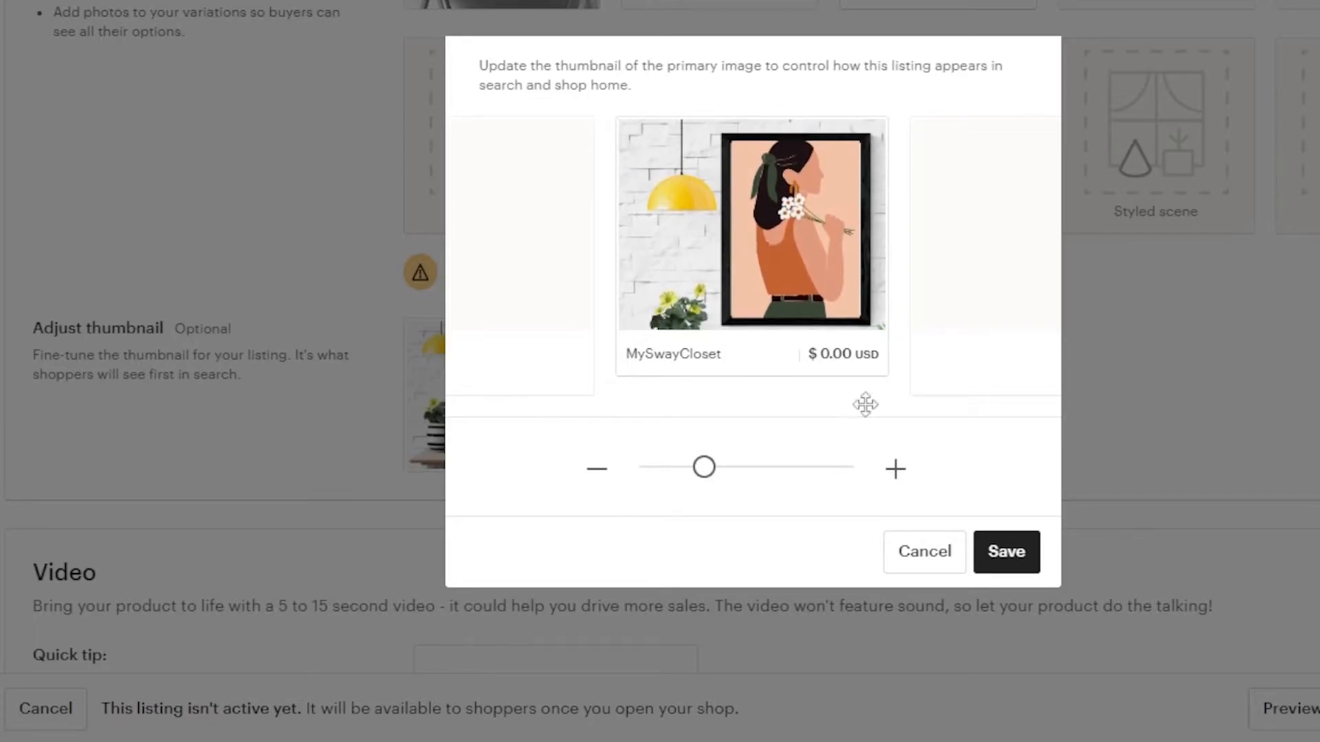
left_click(1006, 553)
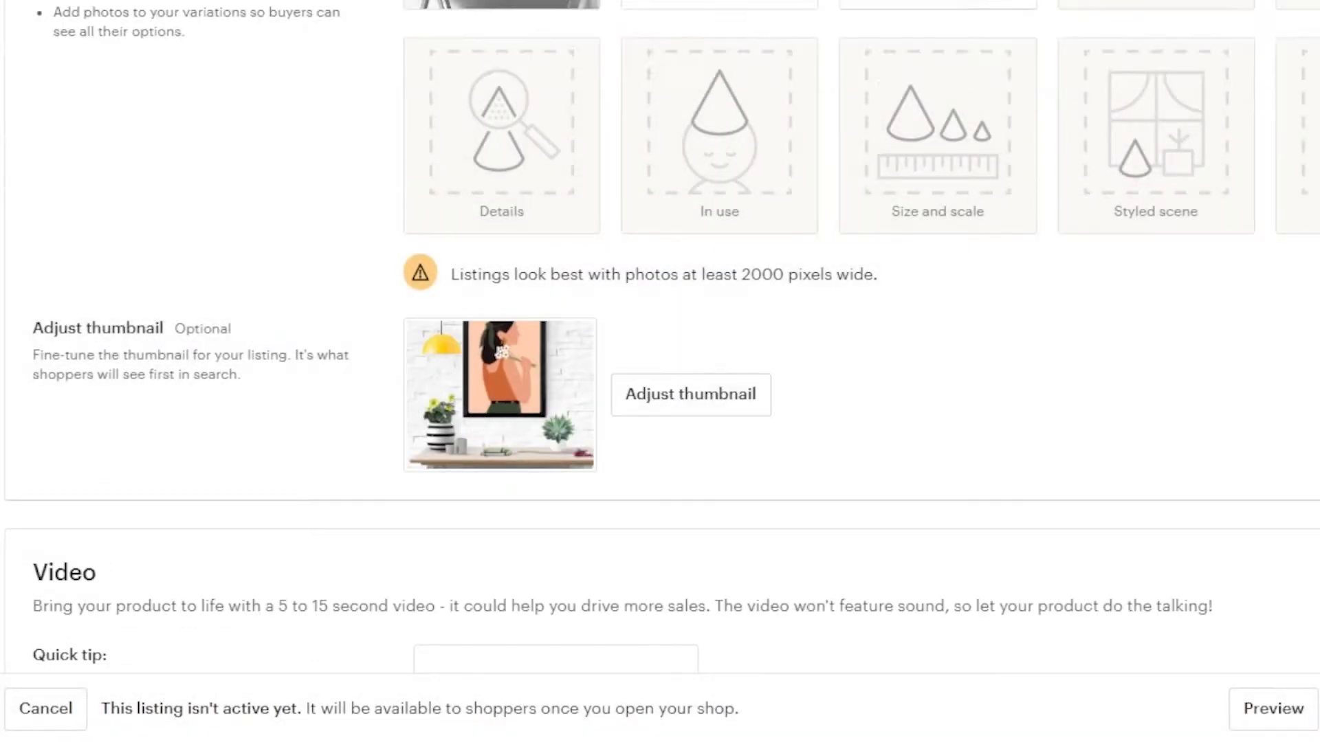
- Enter "Wall Art" as the title in the listing details
scroll(547, 409, "down", 6)
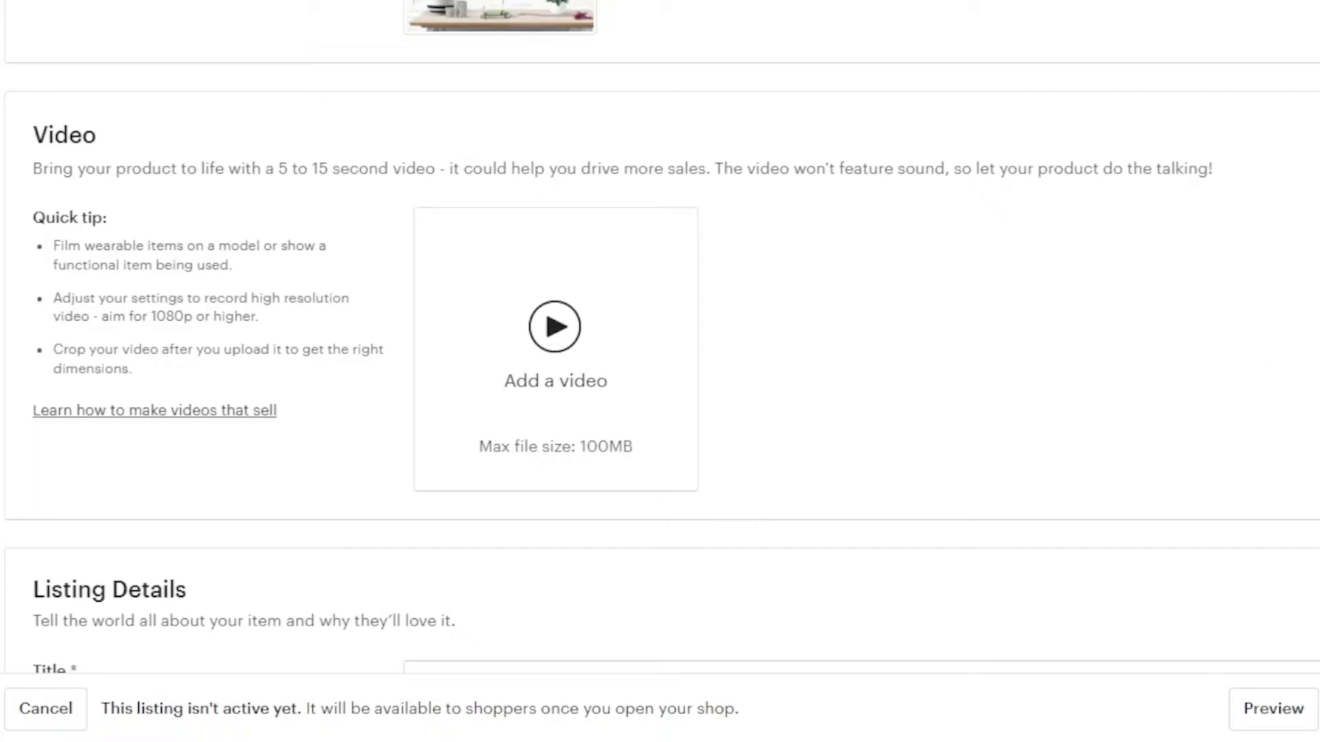
scroll(660, 344, "down", 7)
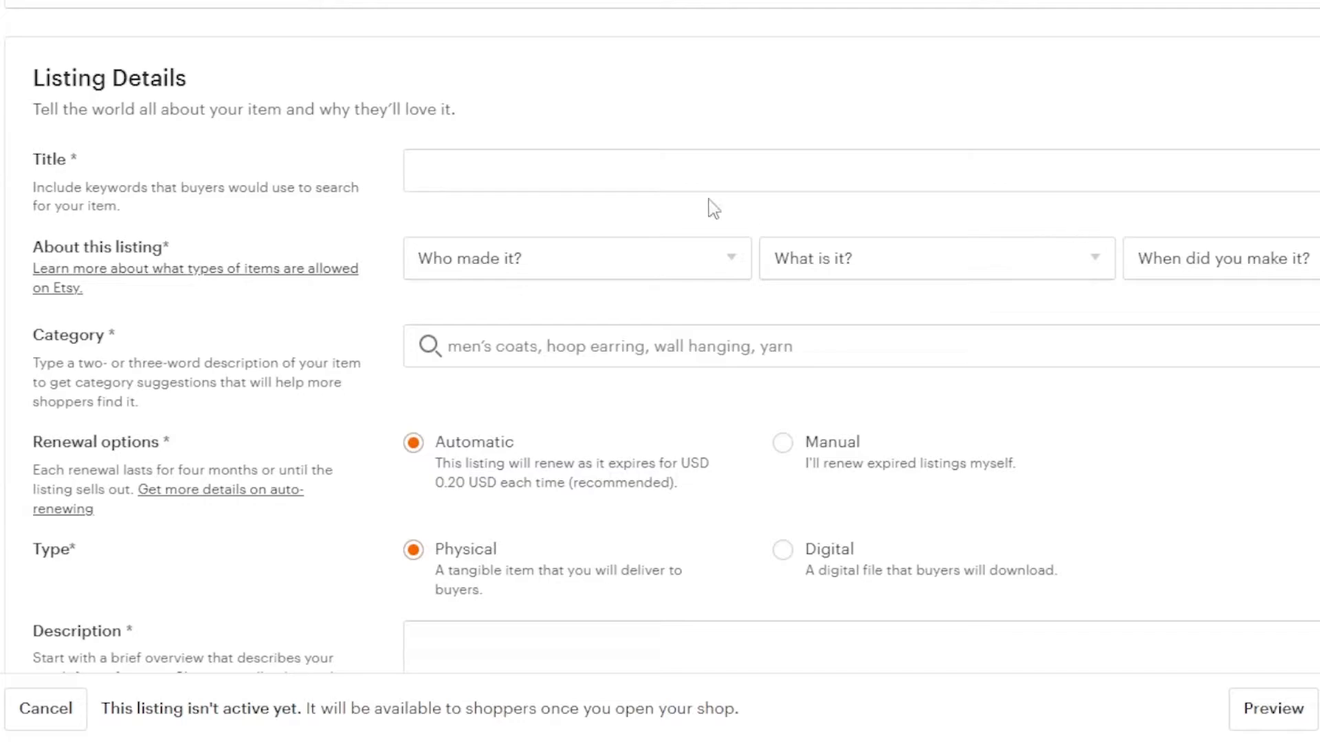
left_click(624, 154)
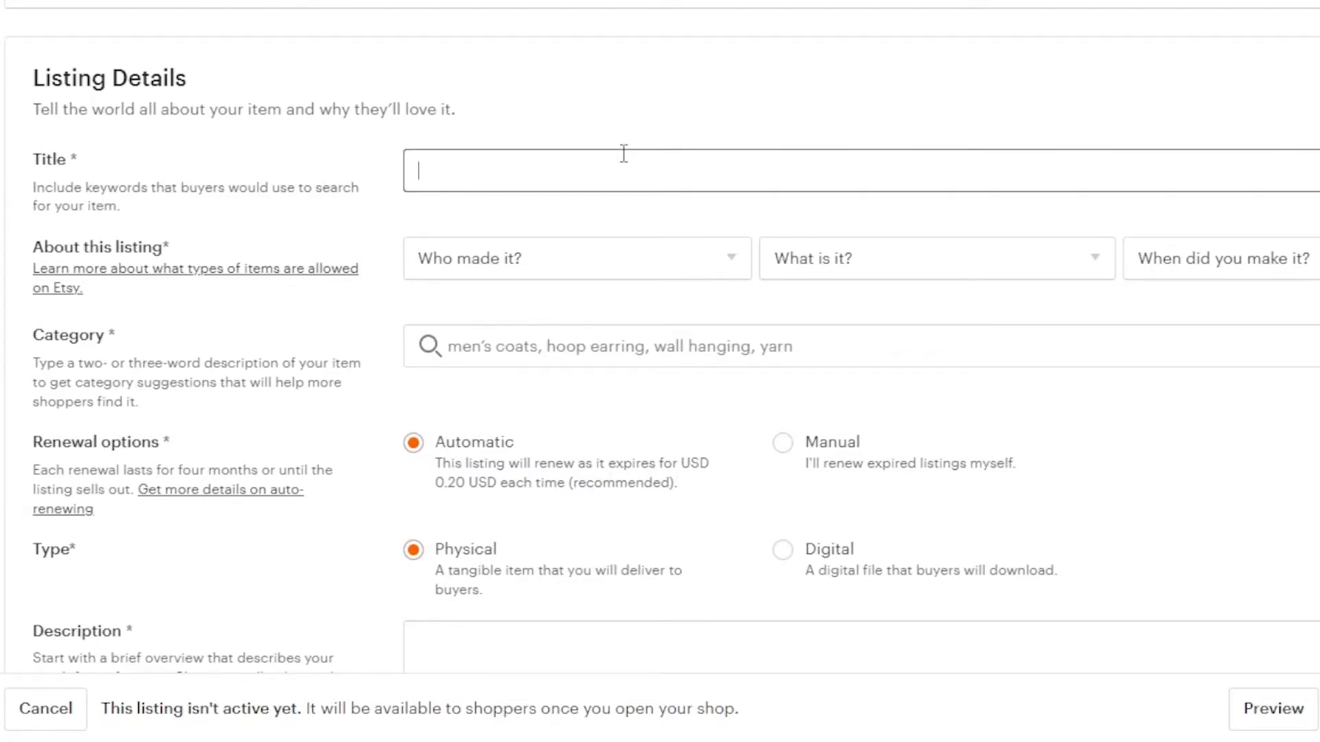
type("Wall Art")
- Describe the listing as made by "I did", "A finished product", and made in 2020 - 2023
left_click(560, 259)
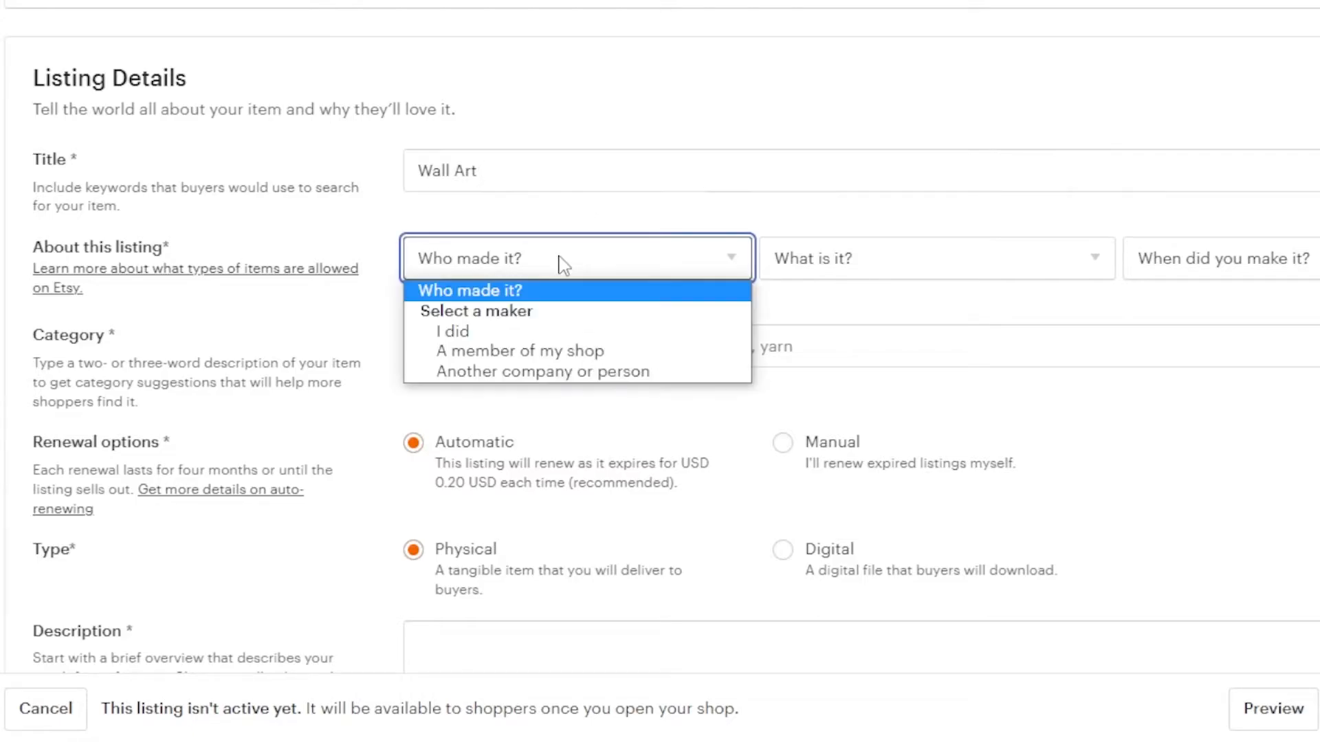
left_click(521, 332)
left_click(812, 278)
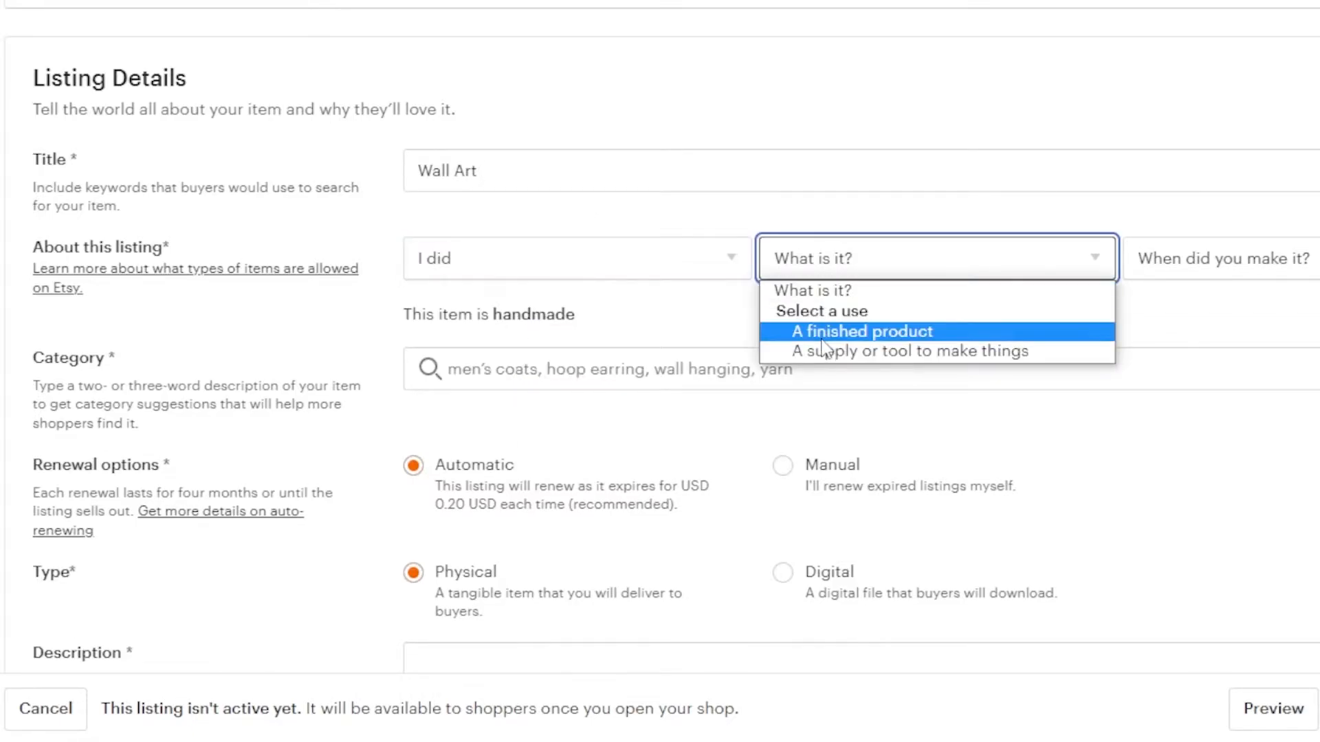
left_click(824, 336)
left_click(1225, 260)
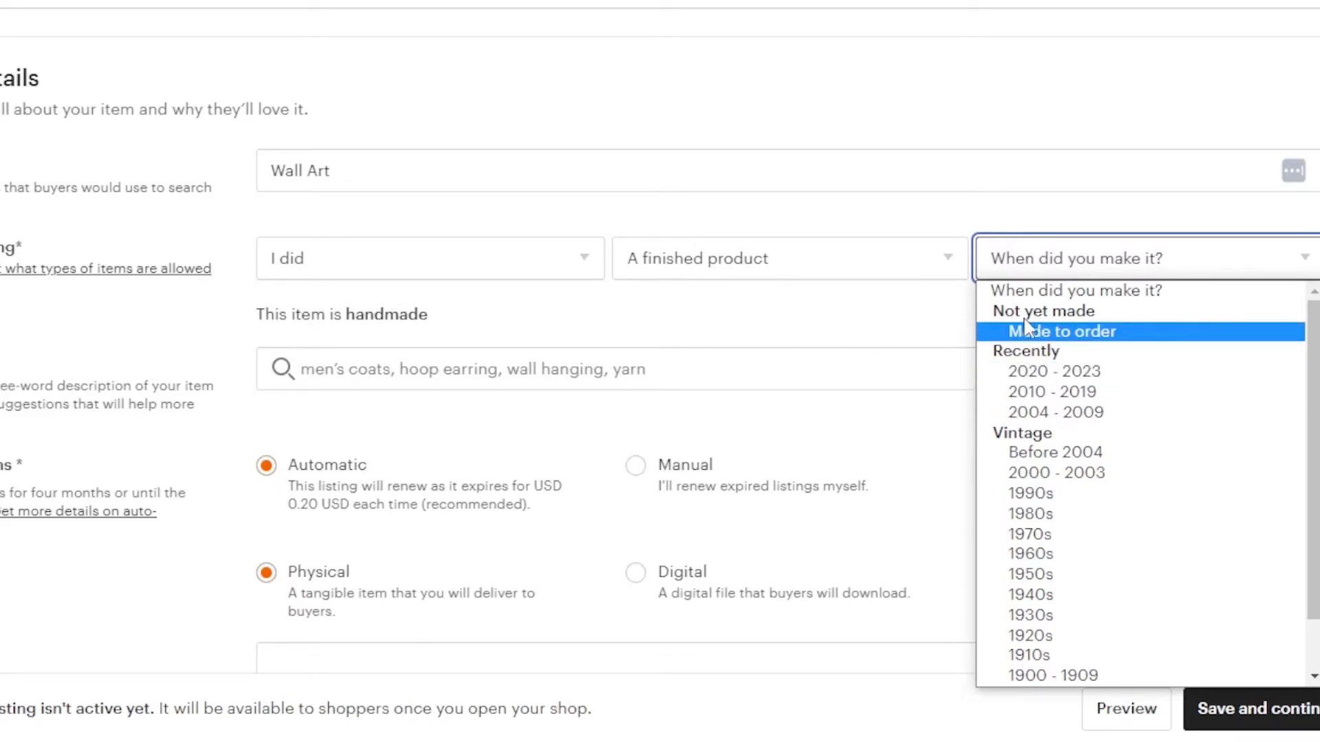
left_click(1064, 375)
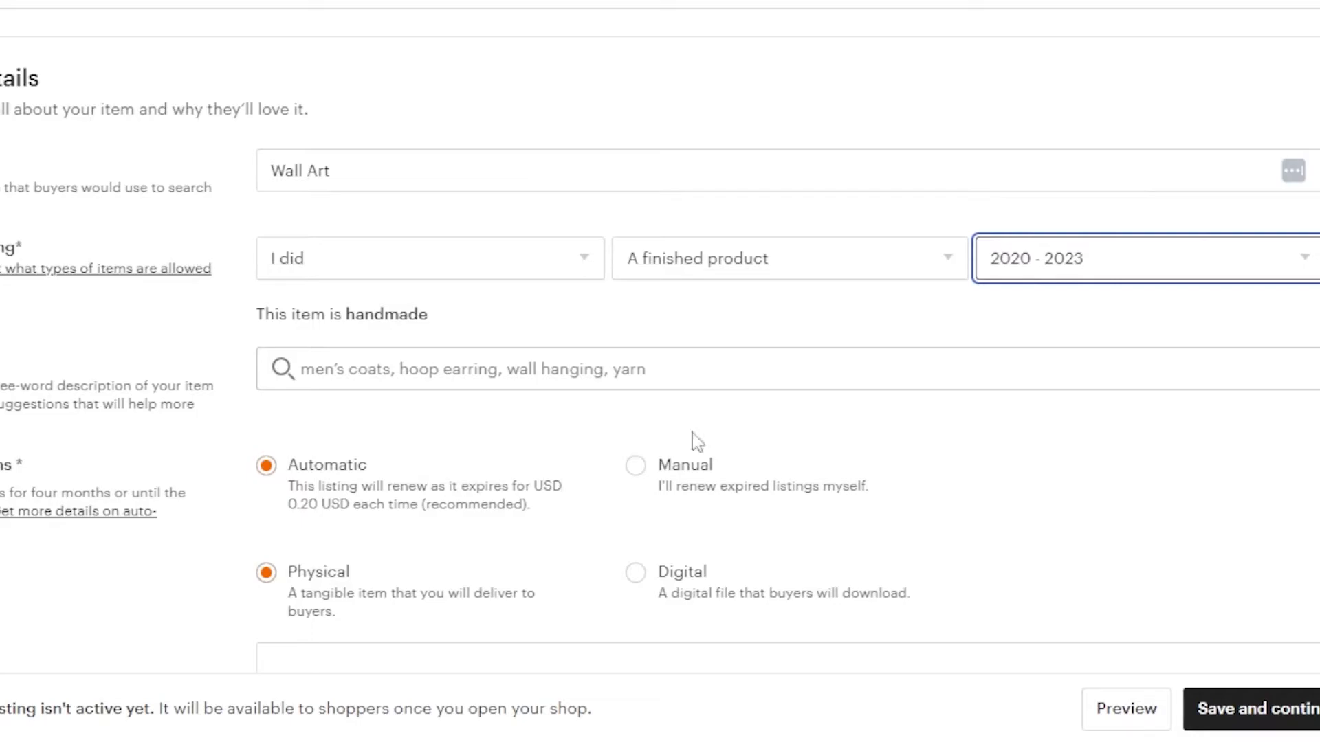
- Search the listing categories for Digital Prints and choose the Wall Decor category
left_click(331, 357)
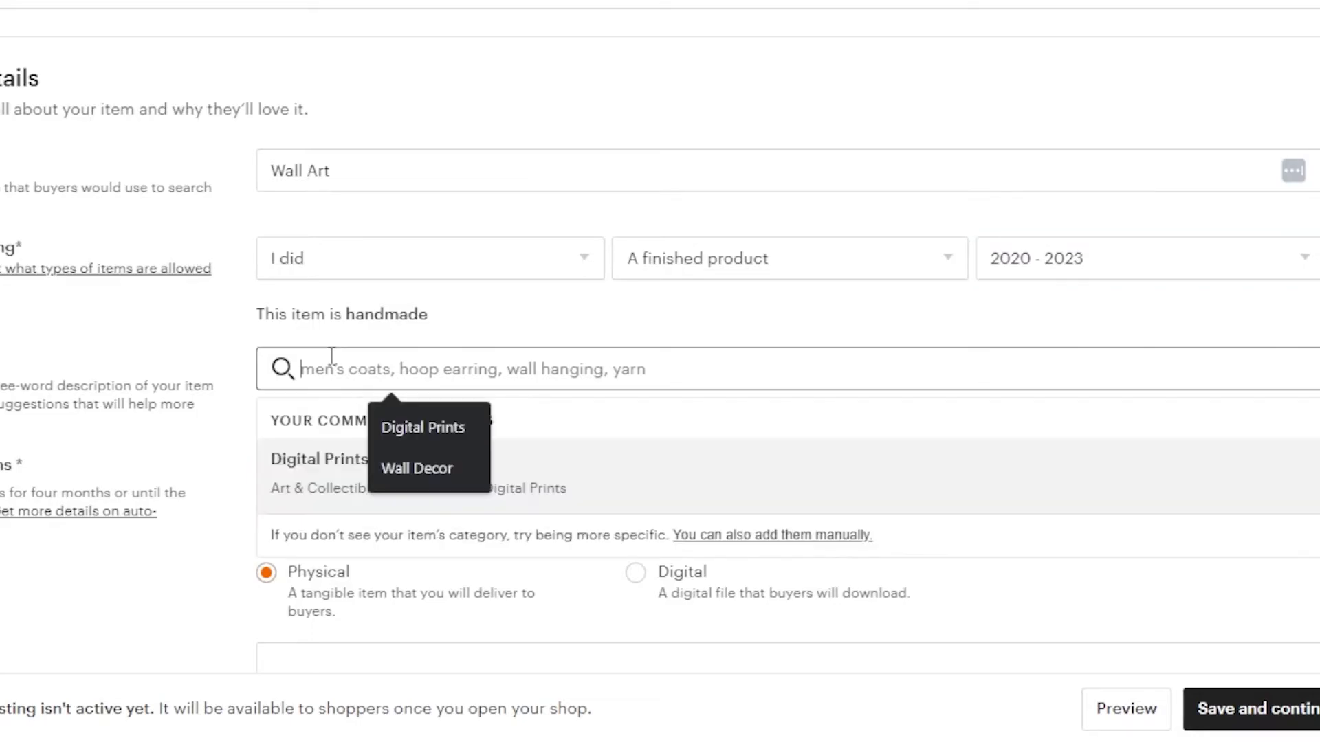
left_click(406, 419)
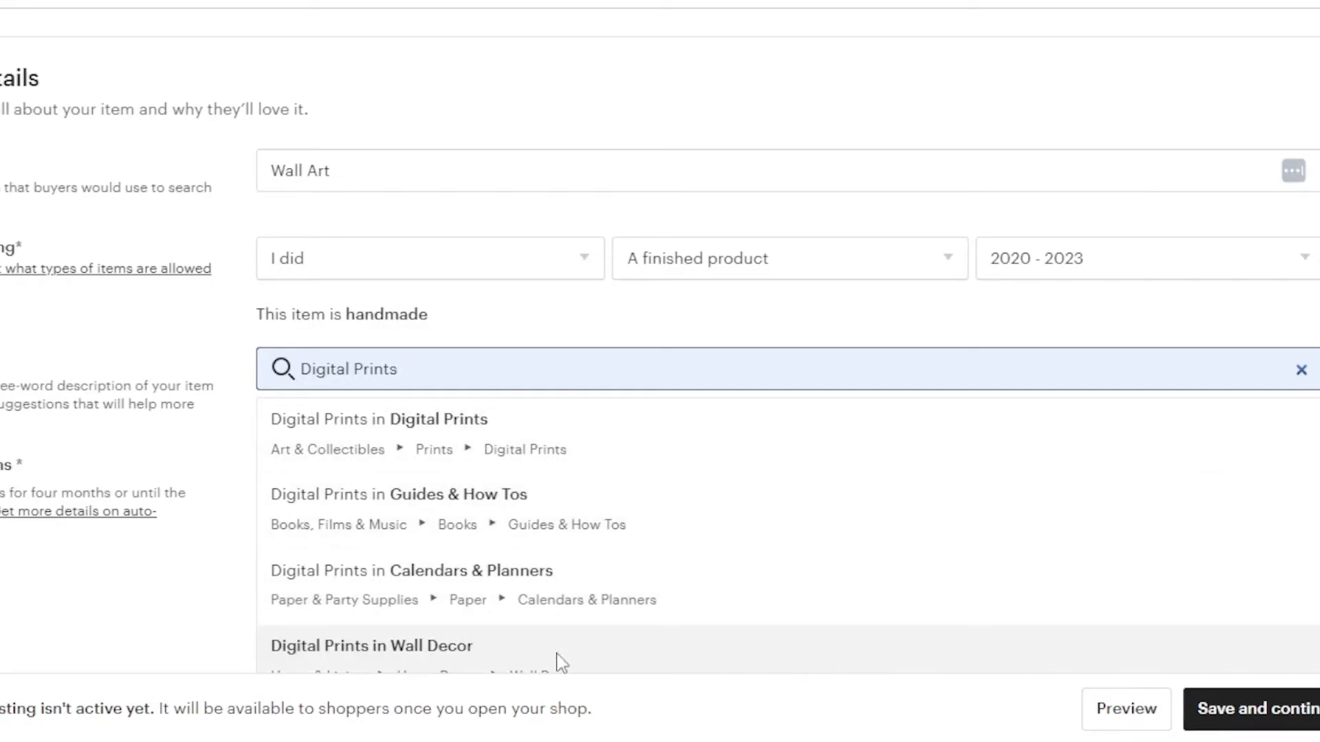
left_click(508, 657)
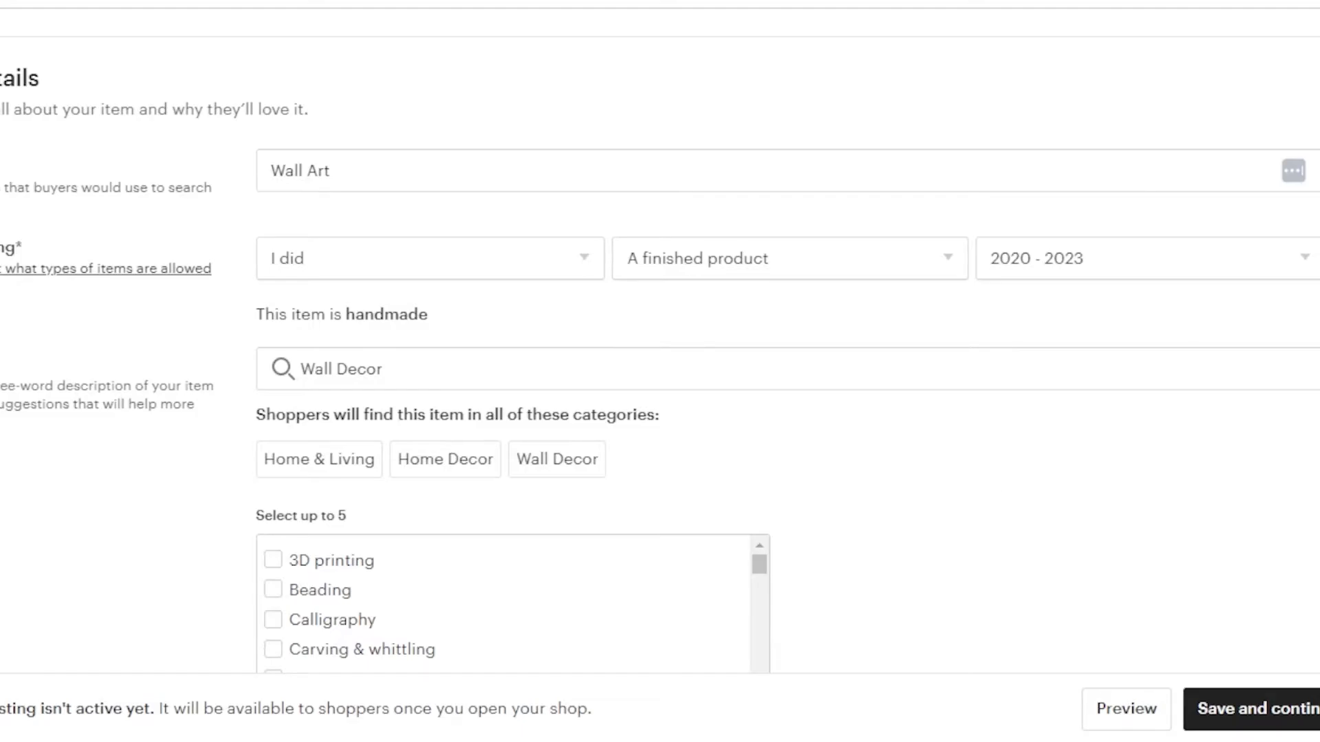
- Examine the optional attributes for the category, including craft type, primary colour, width units, sustainability and room, without setting any
scroll(993, 489, "down", 4)
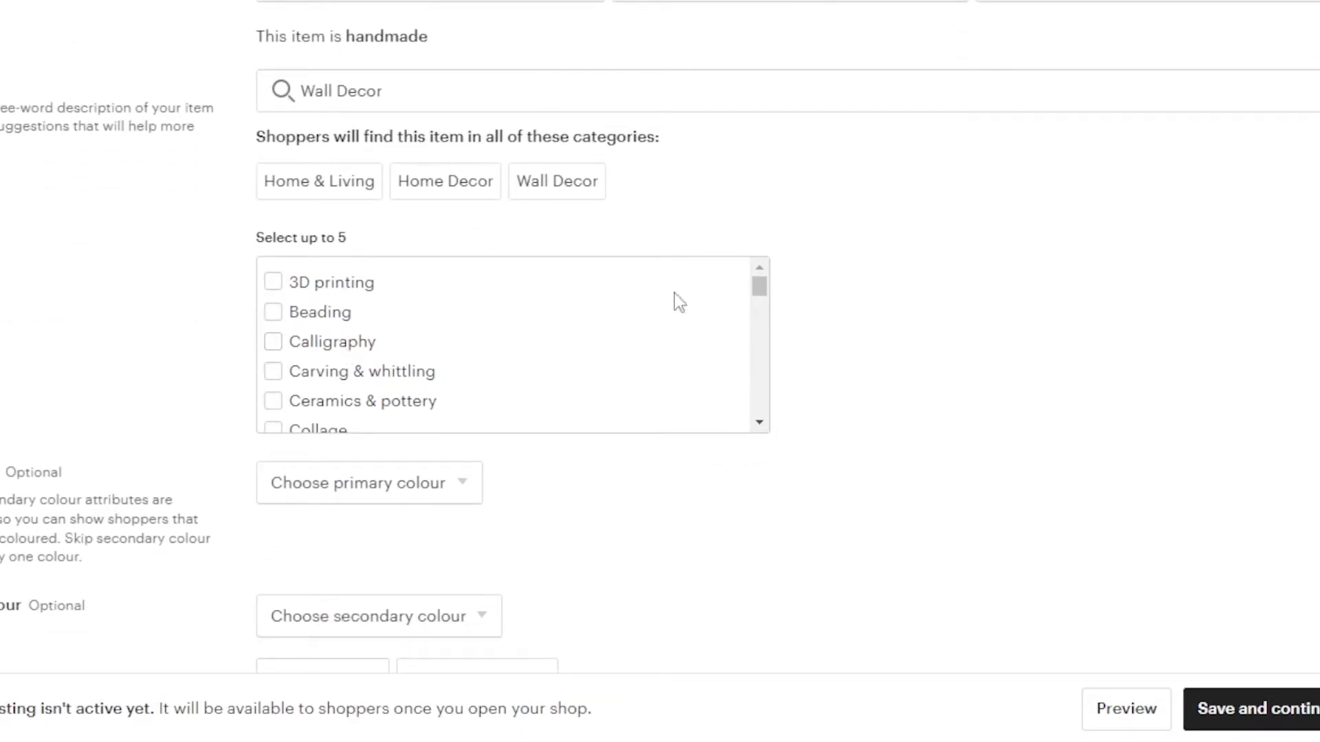
left_click_drag(760, 289, 757, 307)
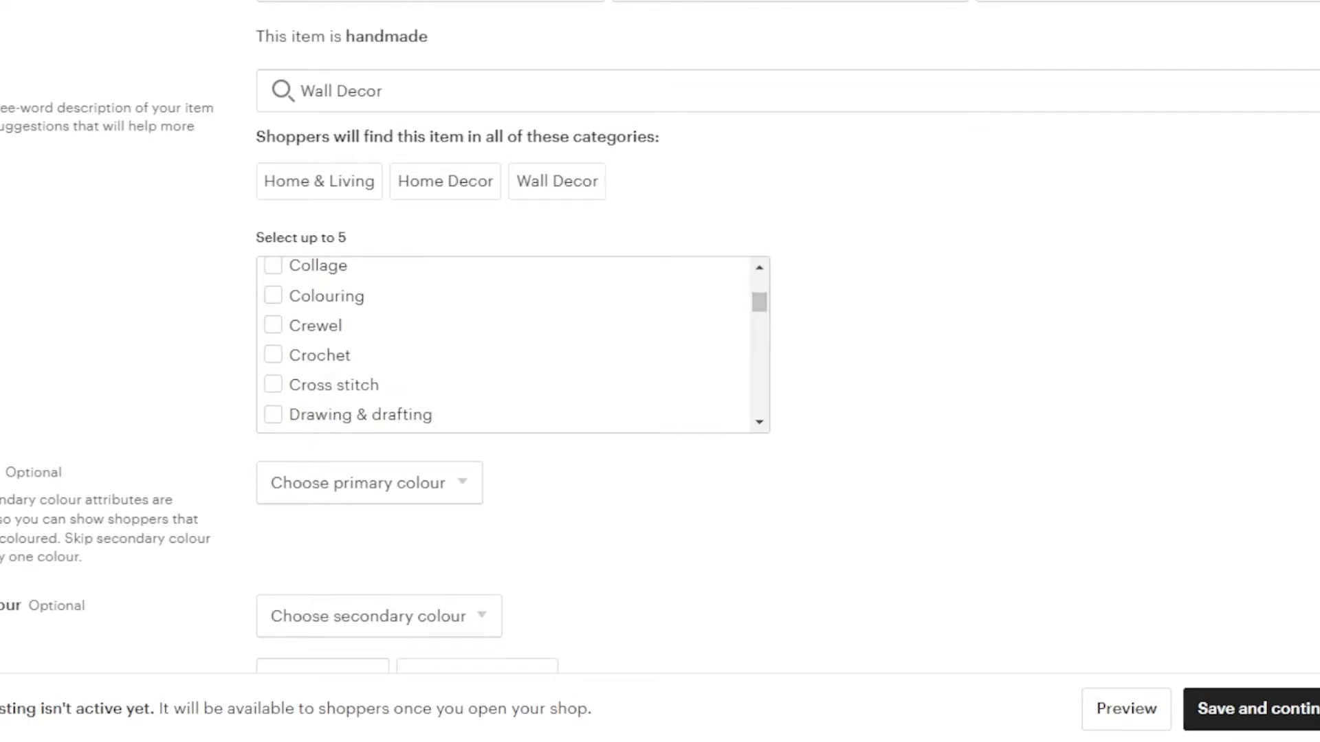
scroll(385, 344, "down", 4)
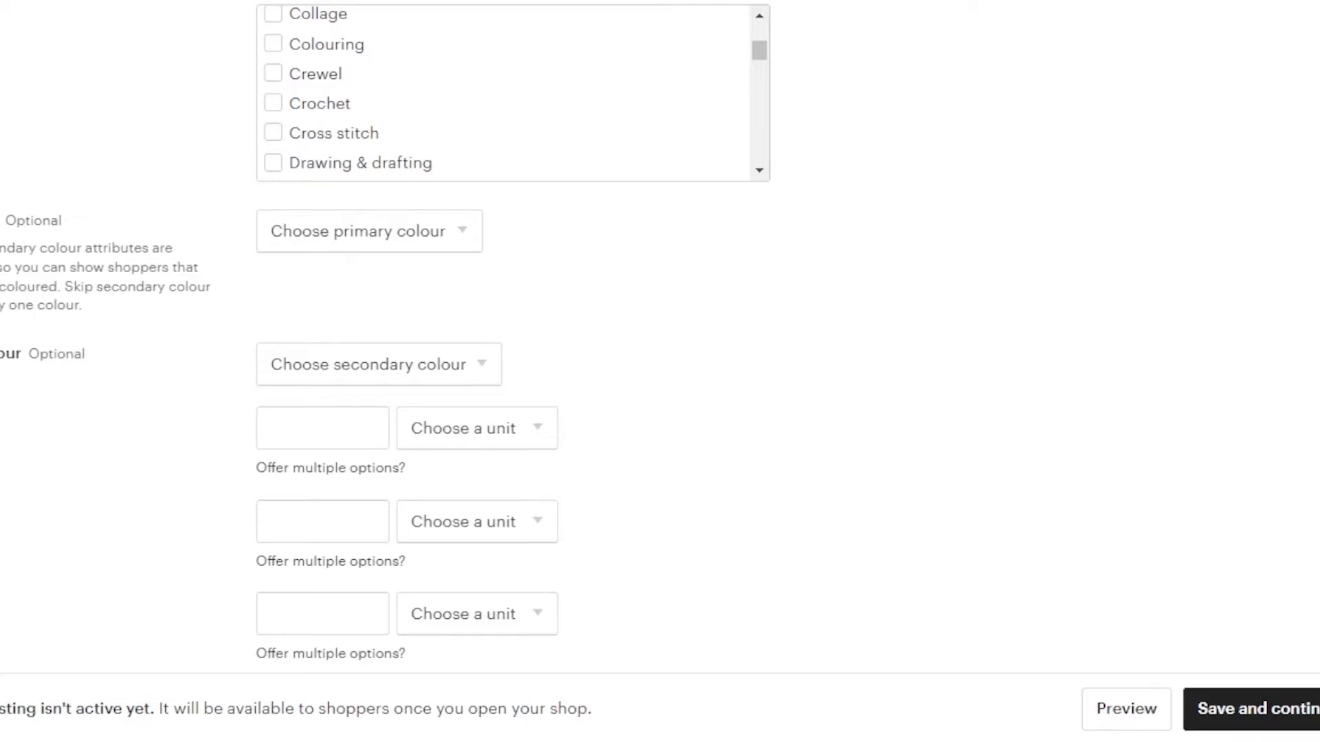
scroll(385, 343, "down", 1)
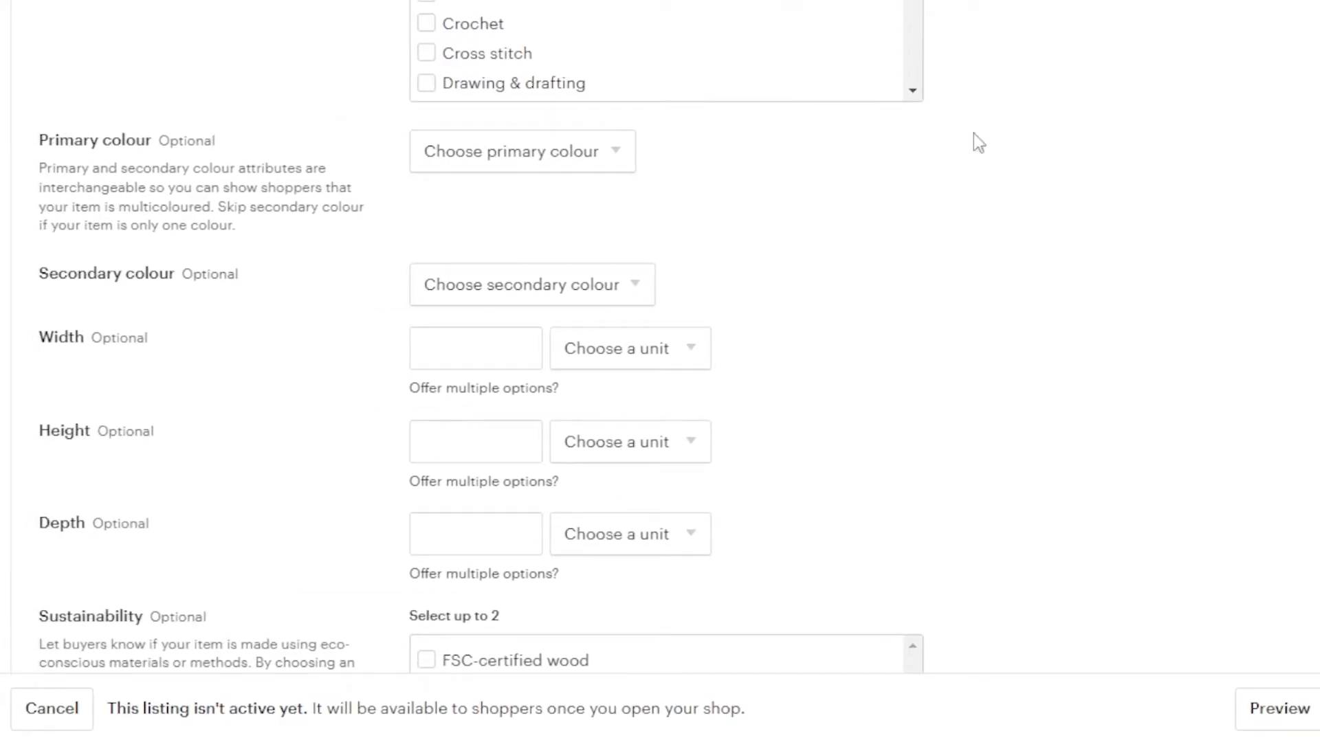
left_click(504, 168)
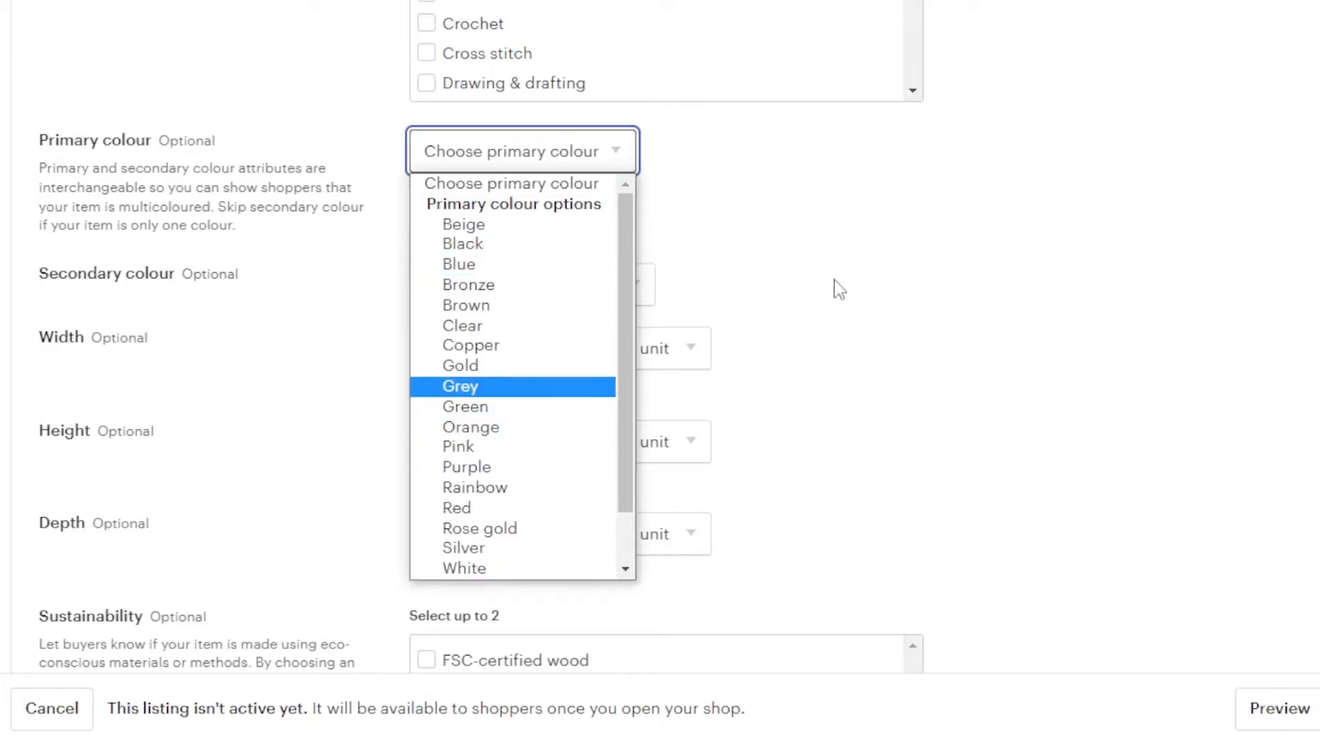
left_click(863, 277)
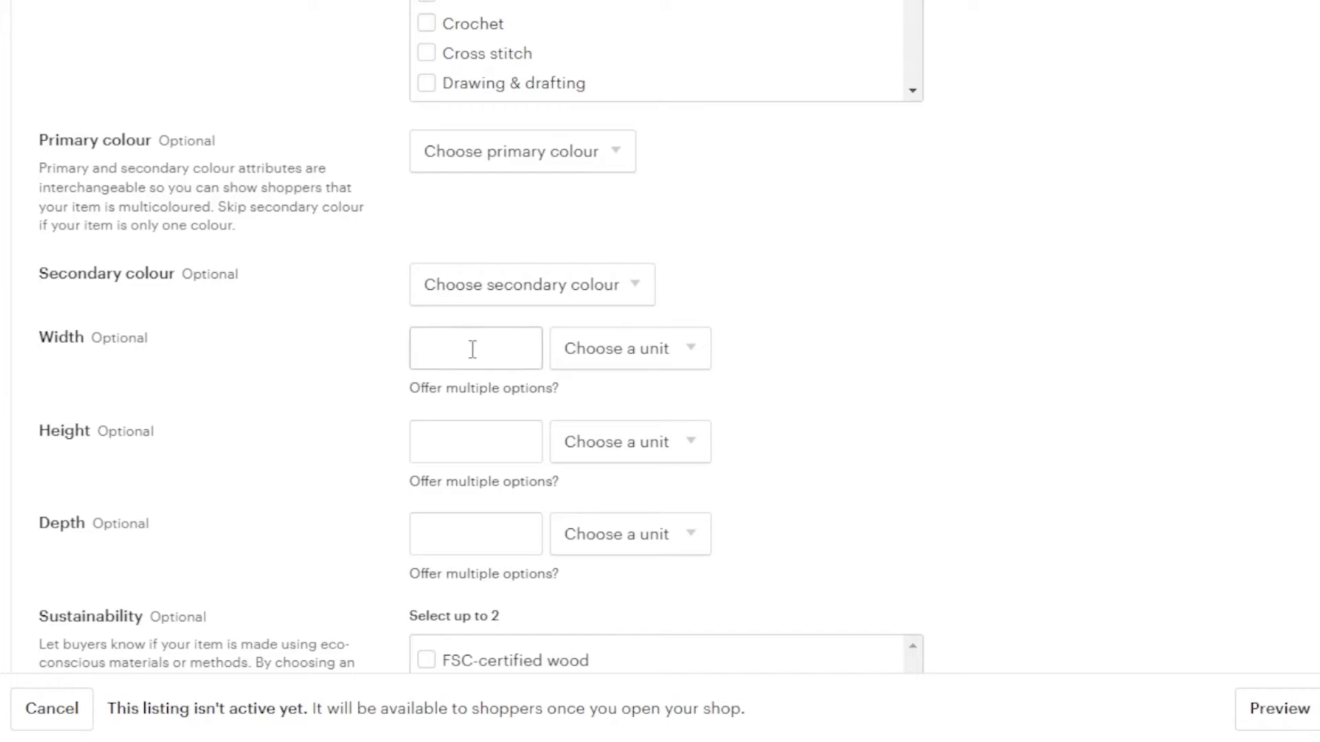
left_click(666, 373)
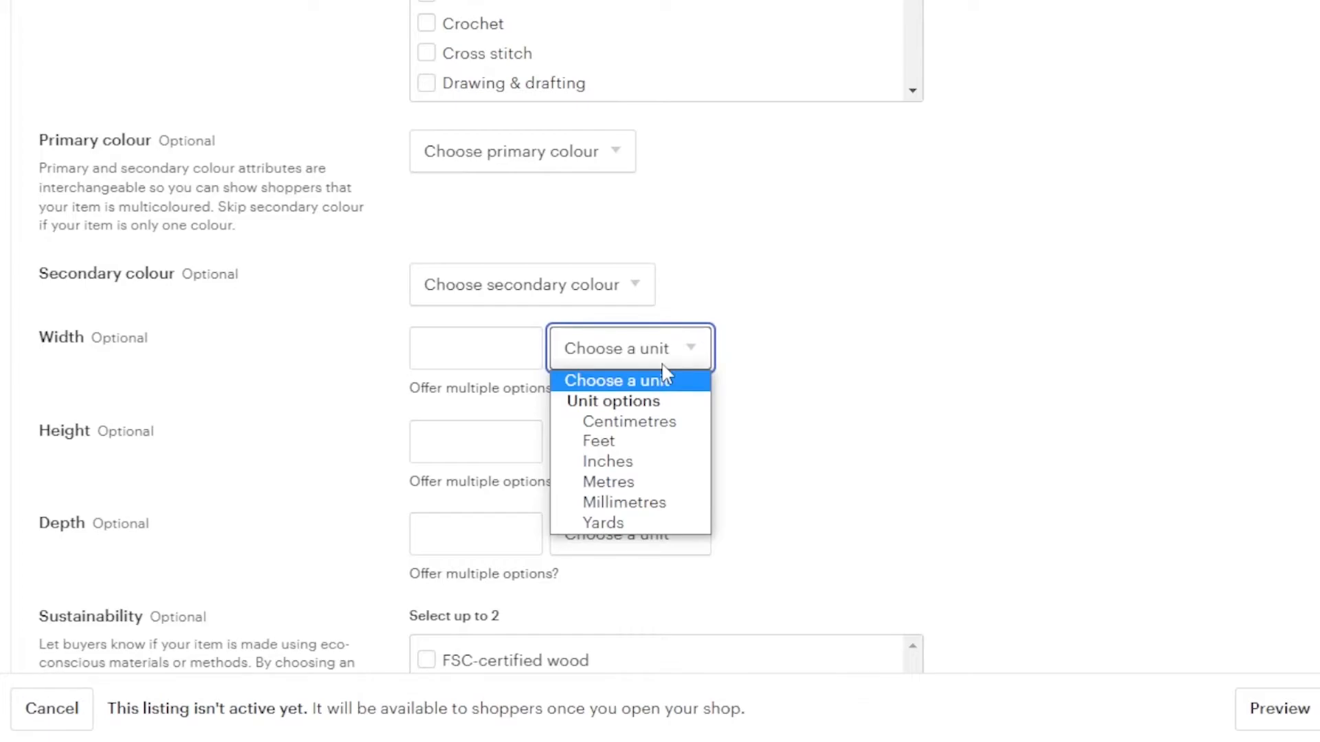
left_click(781, 395)
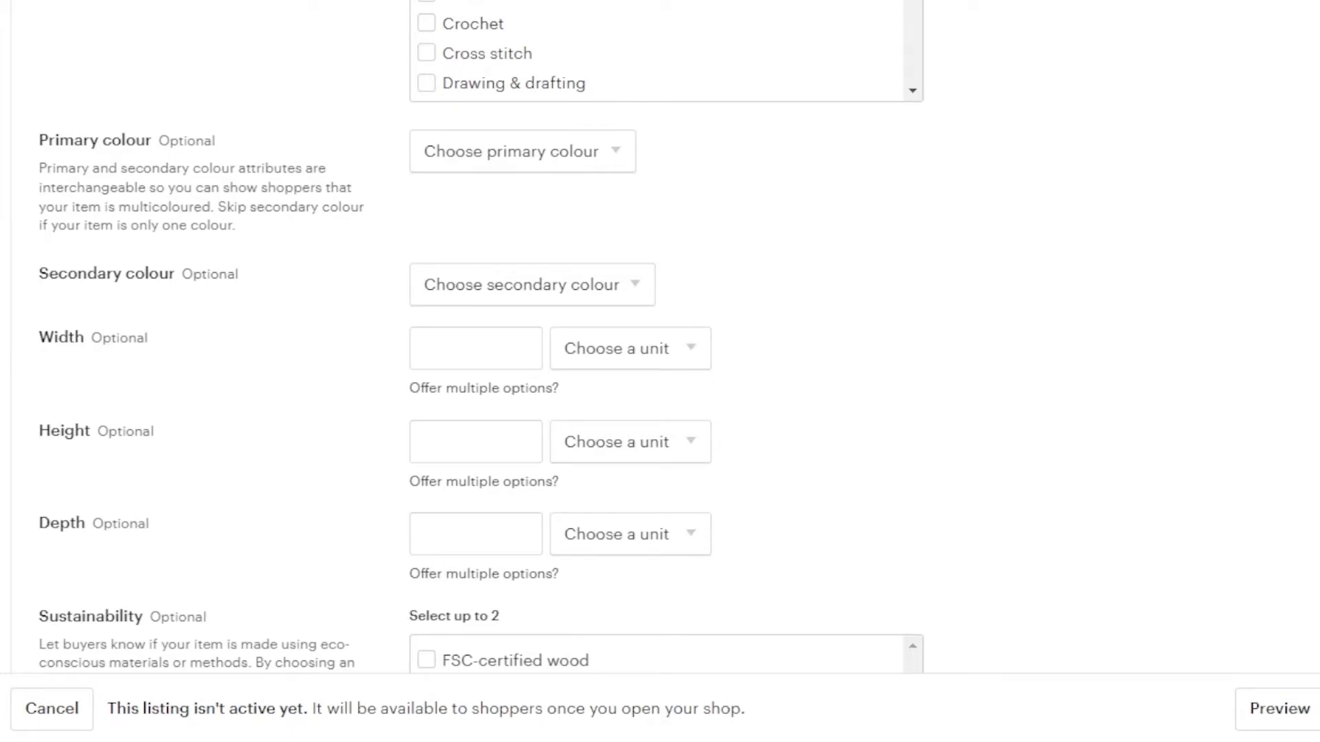
scroll(660, 344, "down", 7)
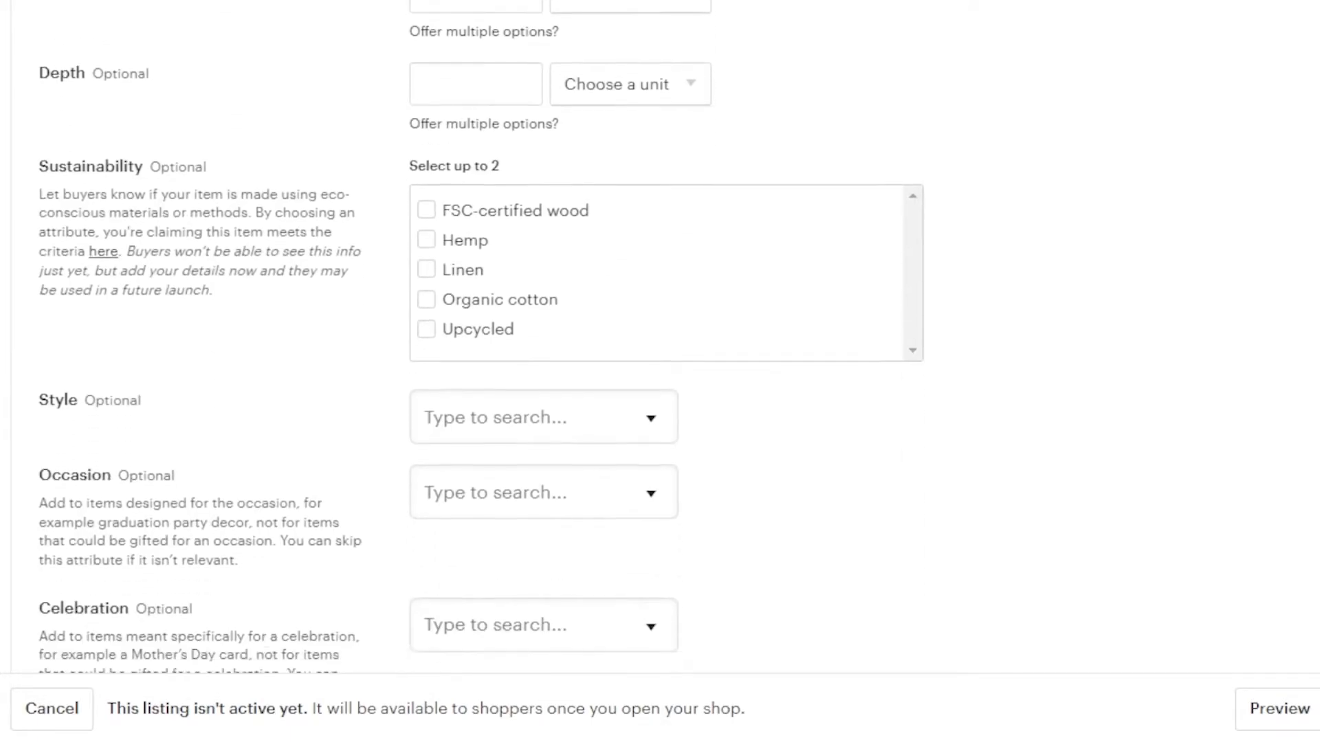
scroll(660, 343, "down", 1)
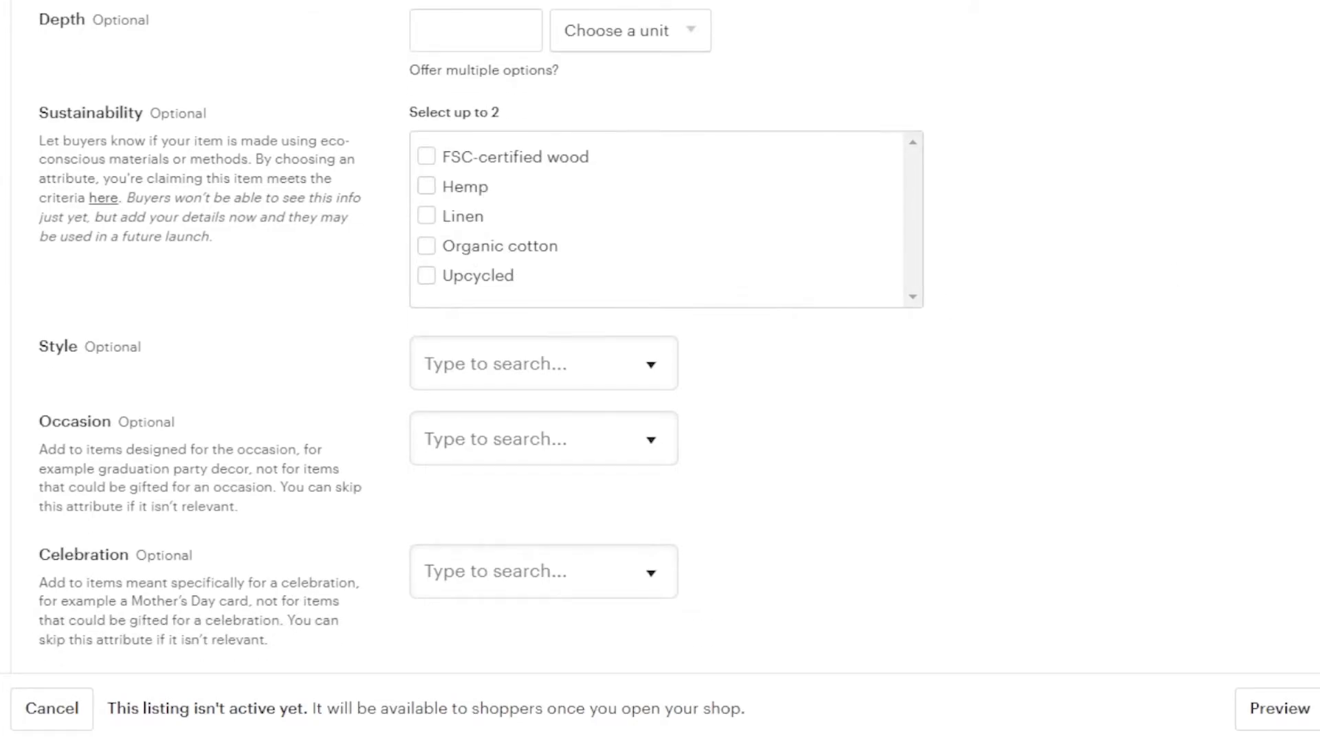
scroll(660, 344, "down", 5)
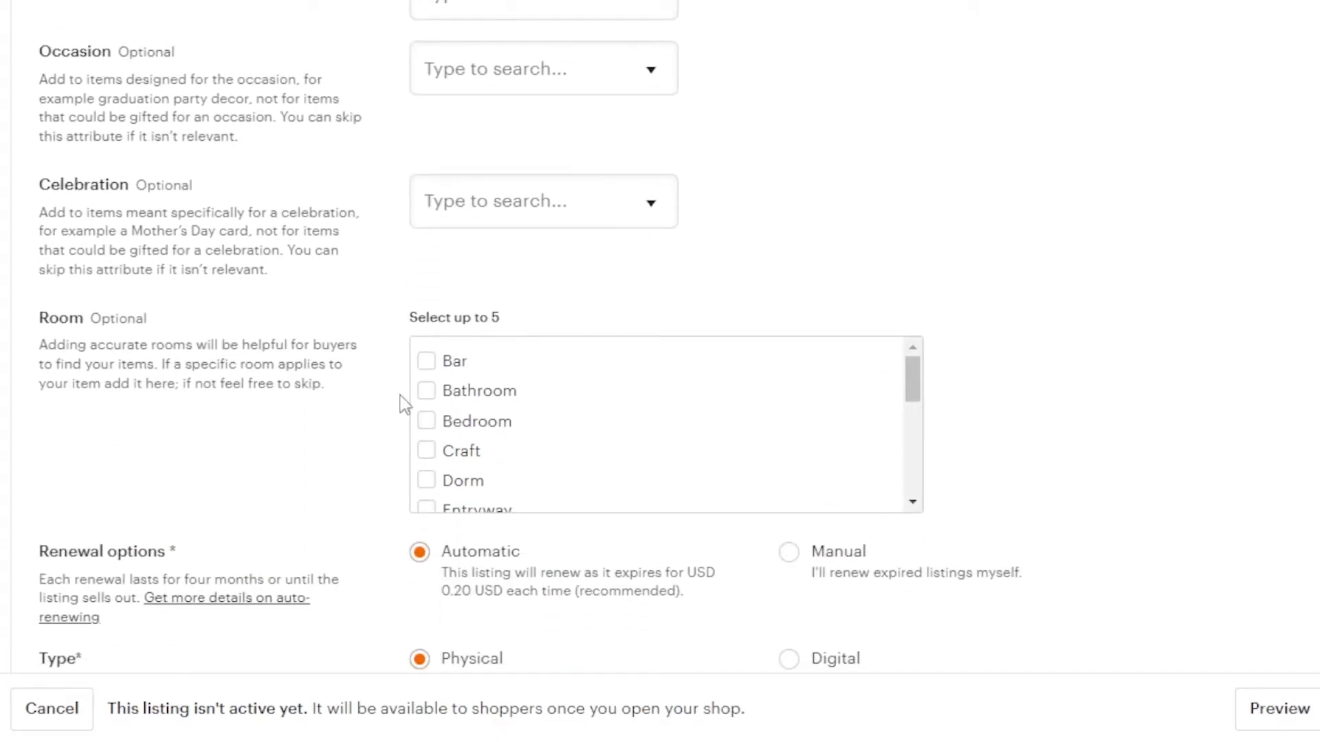
left_click_drag(914, 375, 920, 416)
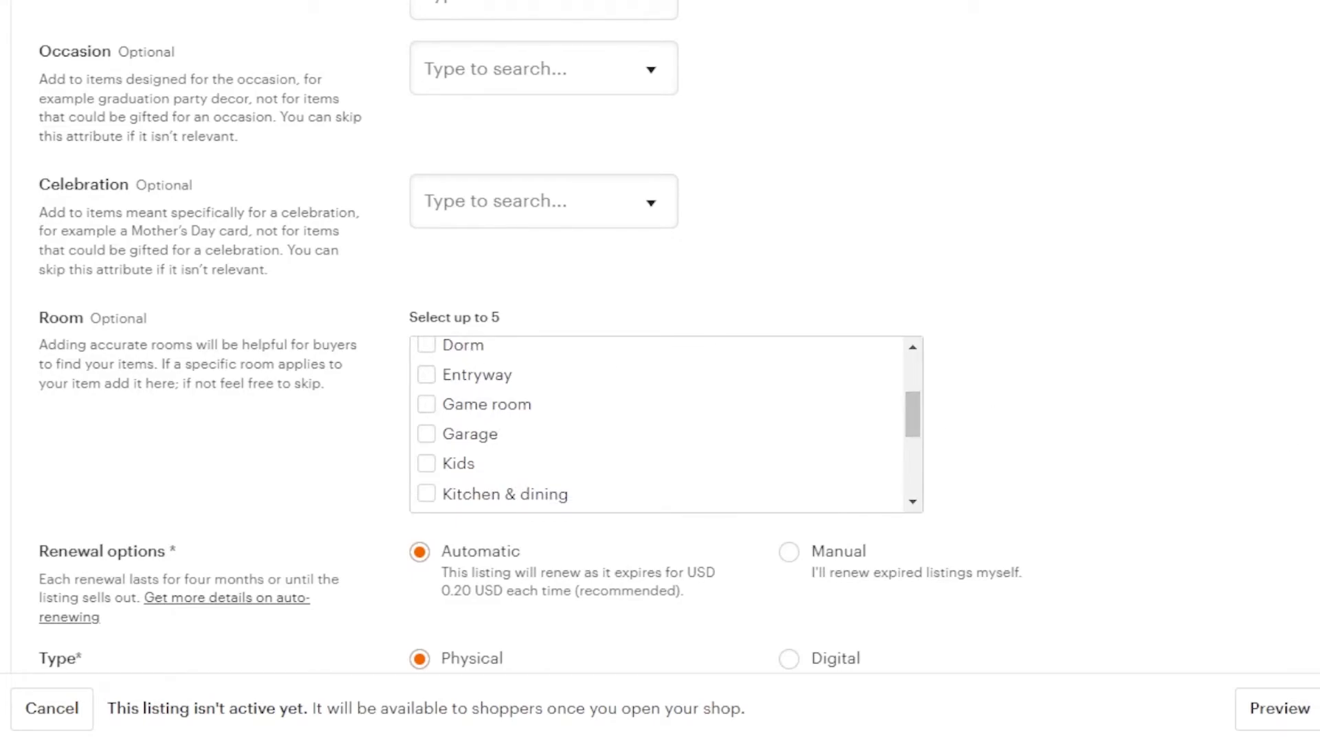
- Set the listing's renewal option to Manual and its type to Digital
scroll(660, 344, "down", 6)
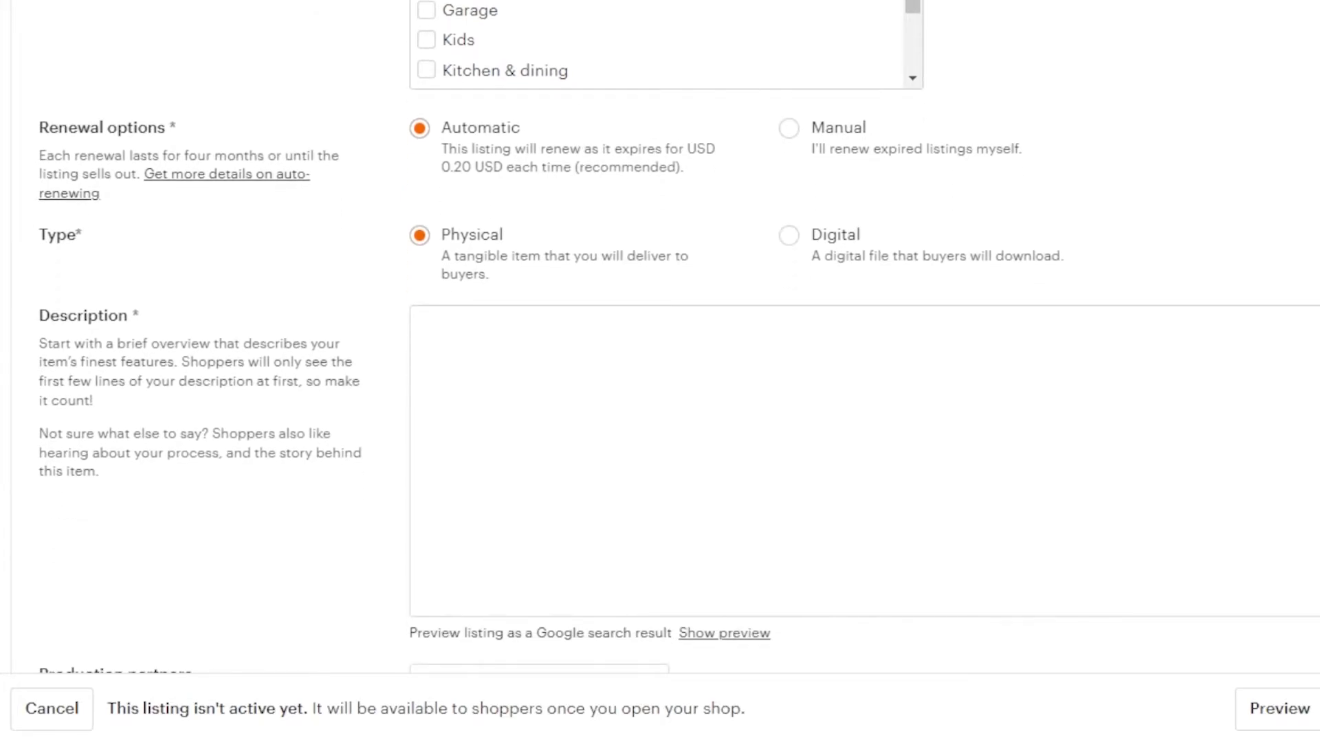
scroll(1059, 263, "up", 1)
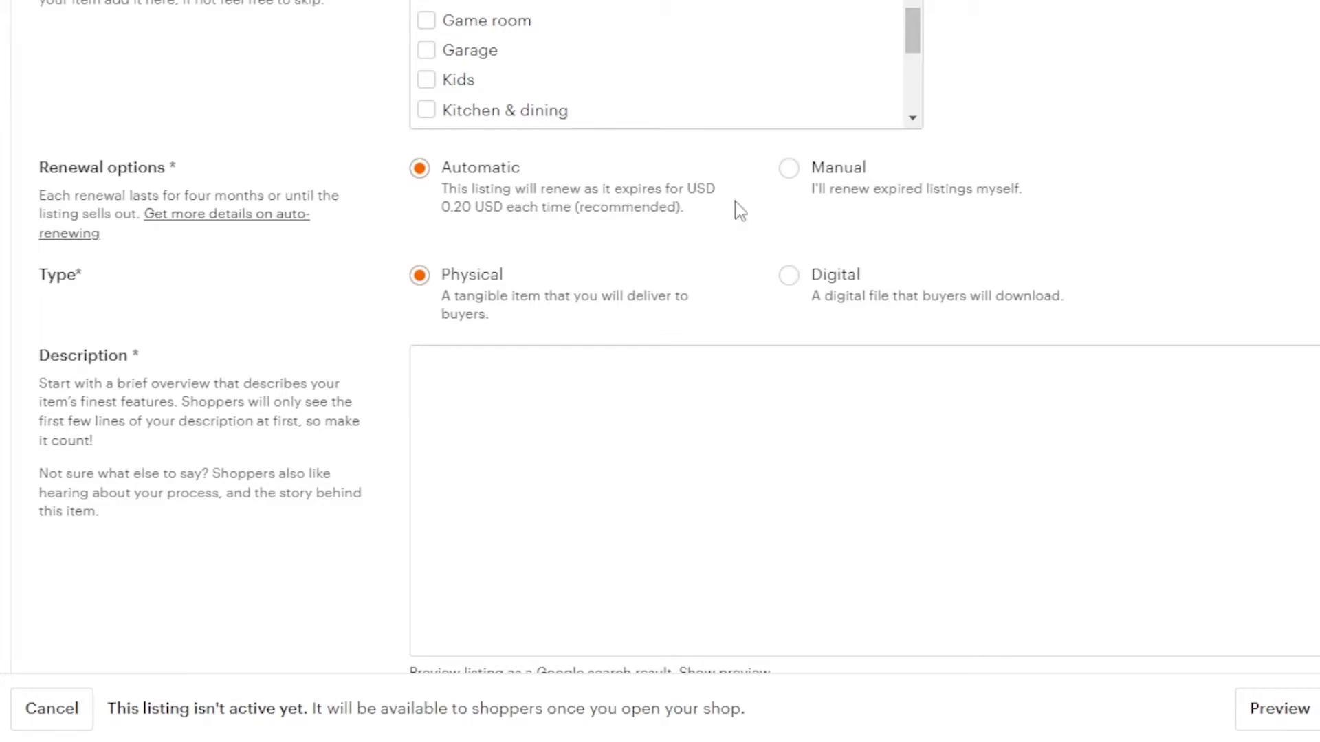
left_click(790, 169)
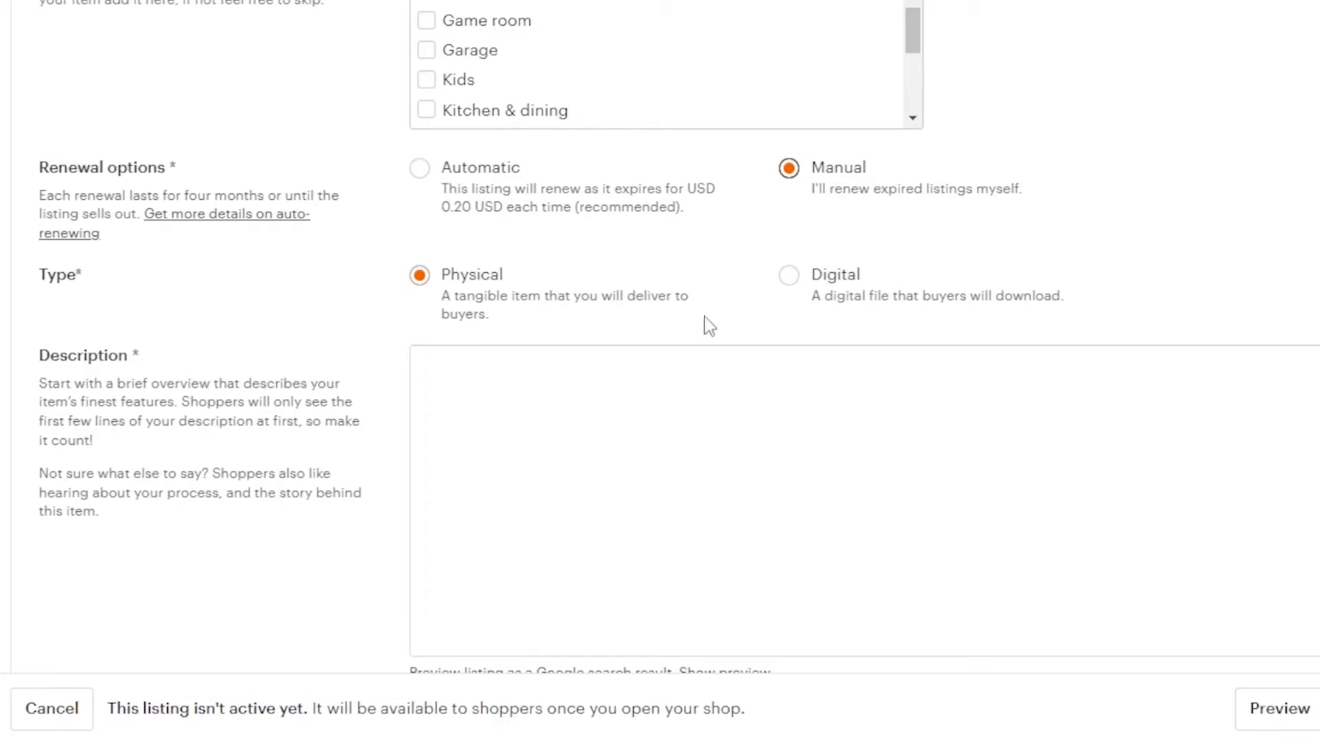
left_click(788, 277)
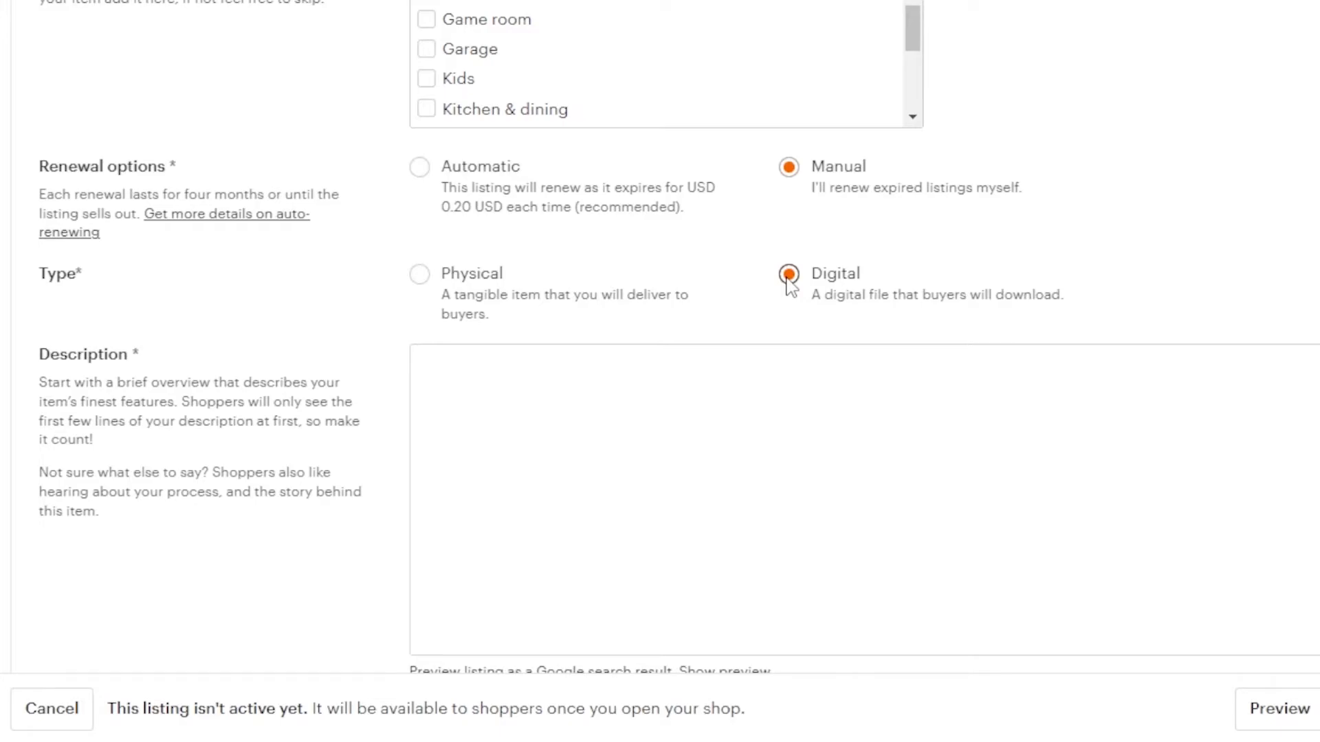
- Enter "Wall art" as the listing description and set the price to $12
left_click(493, 375)
type("Wall art")
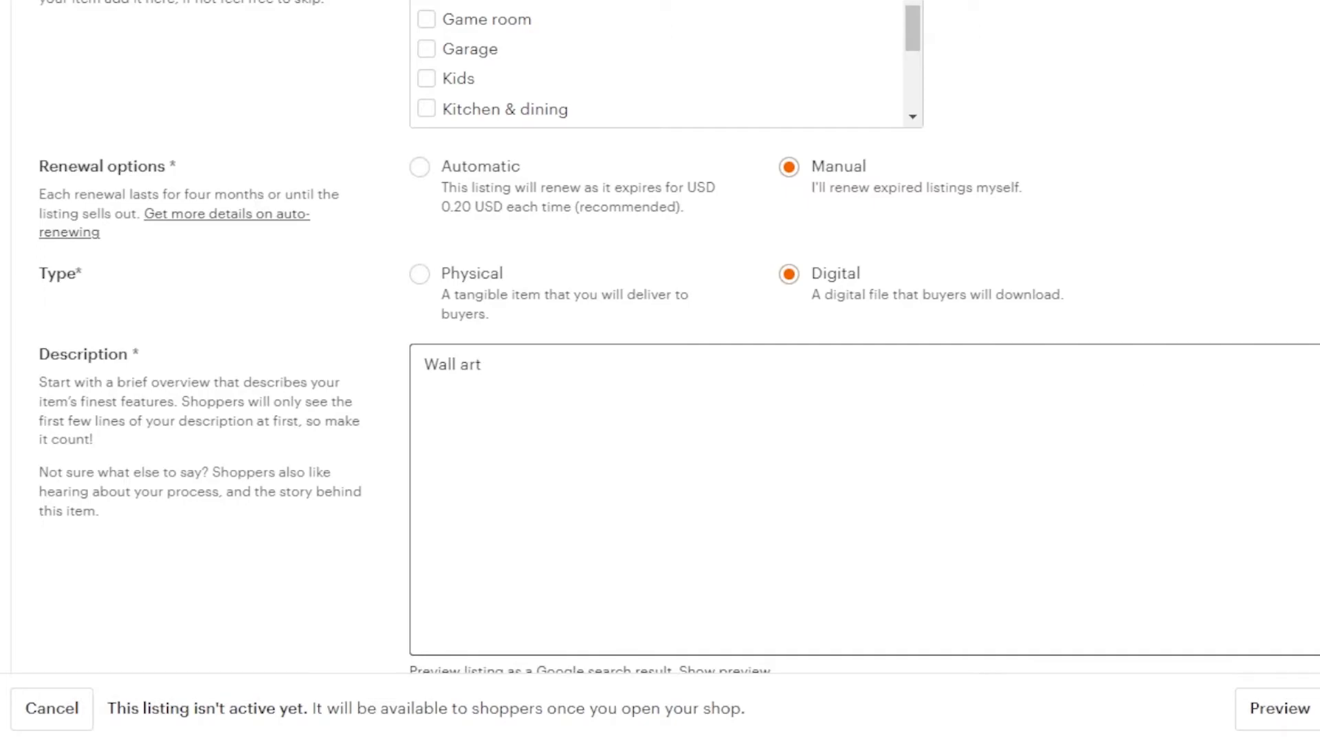
scroll(698, 306, "down", 2)
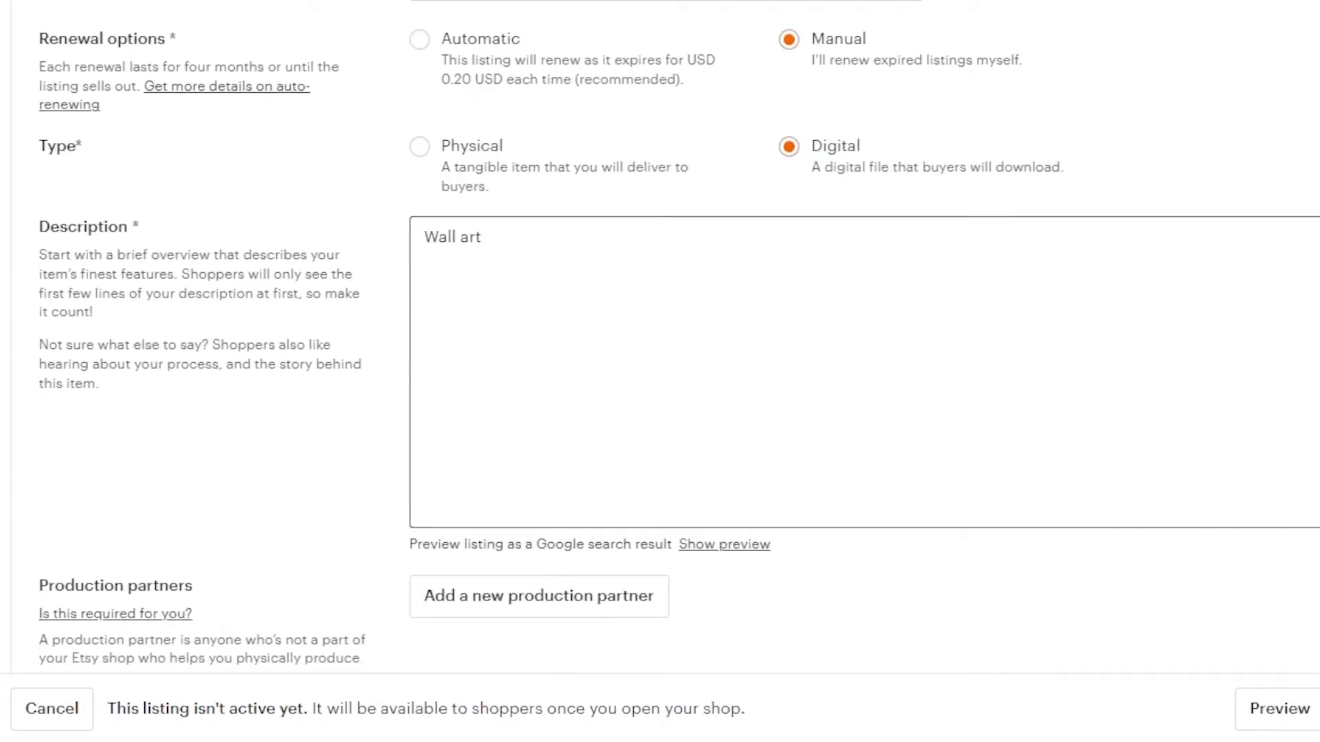
scroll(755, 275, "down", 6)
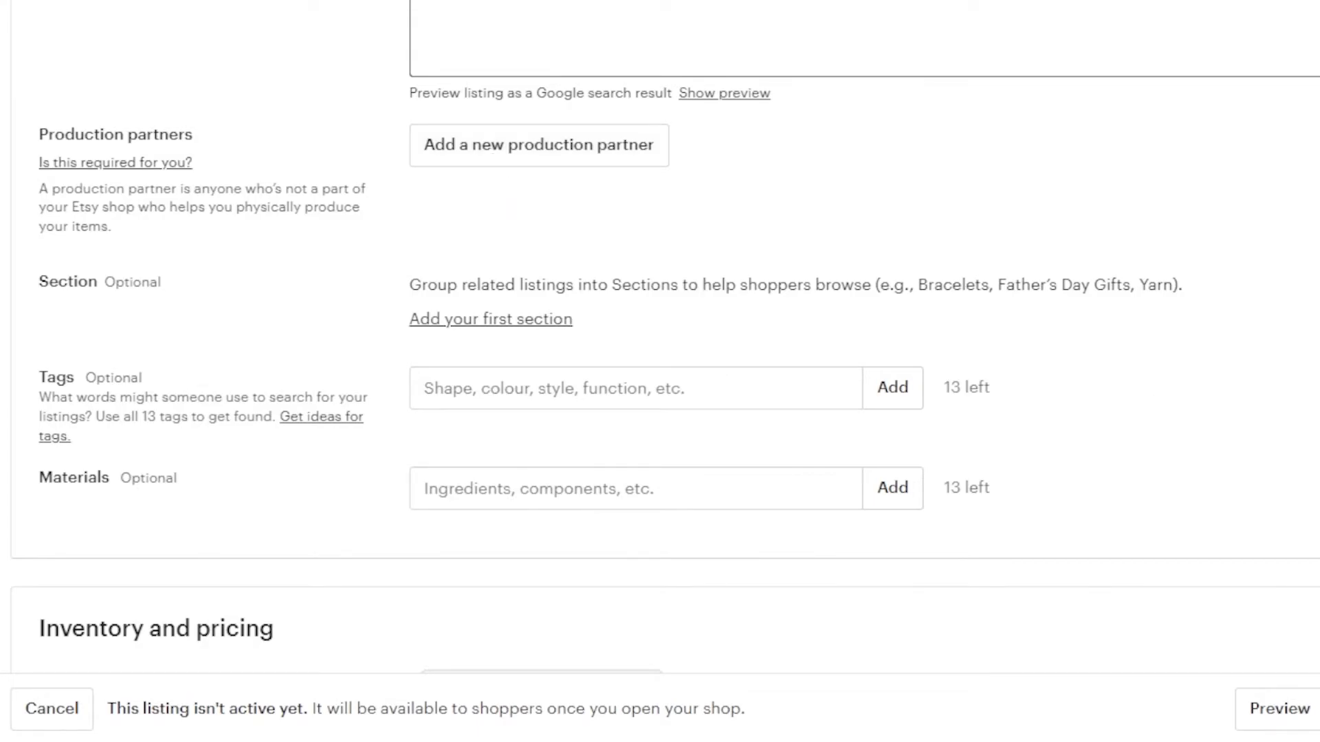
scroll(660, 337, "down", 8)
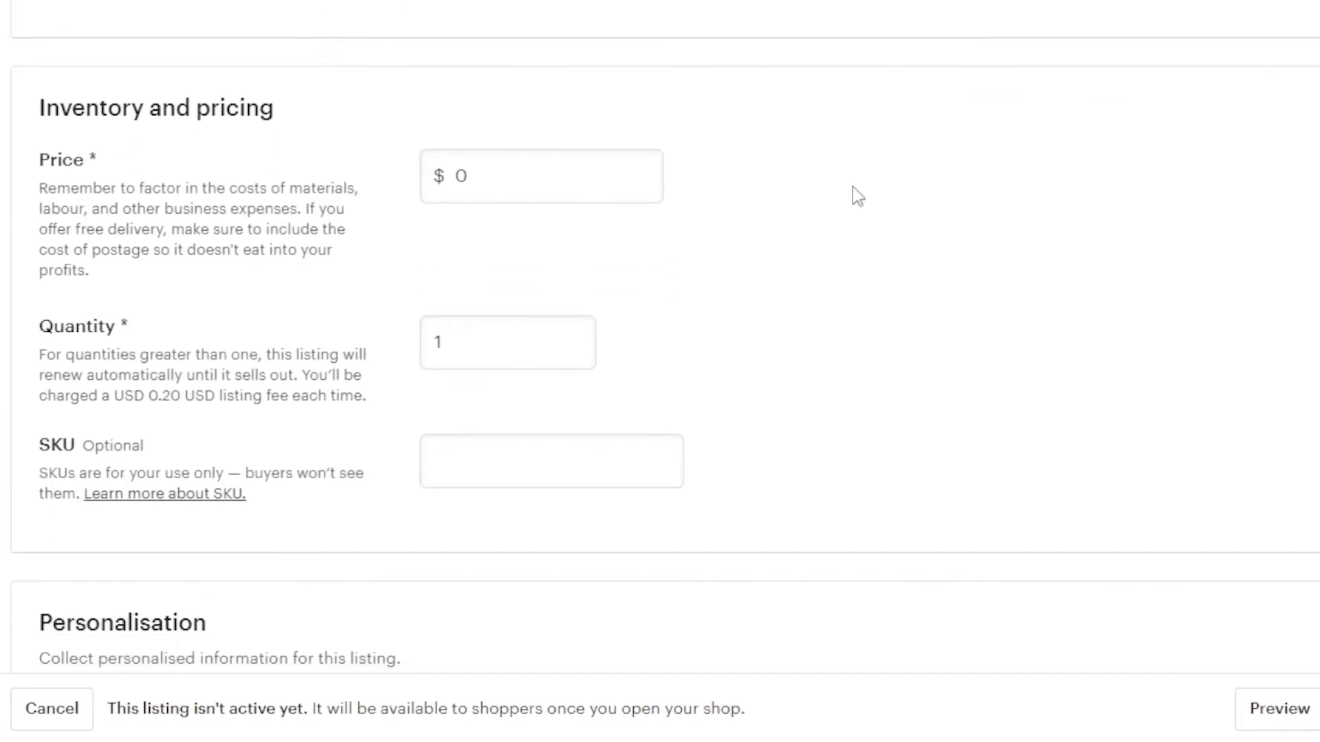
left_click(479, 175)
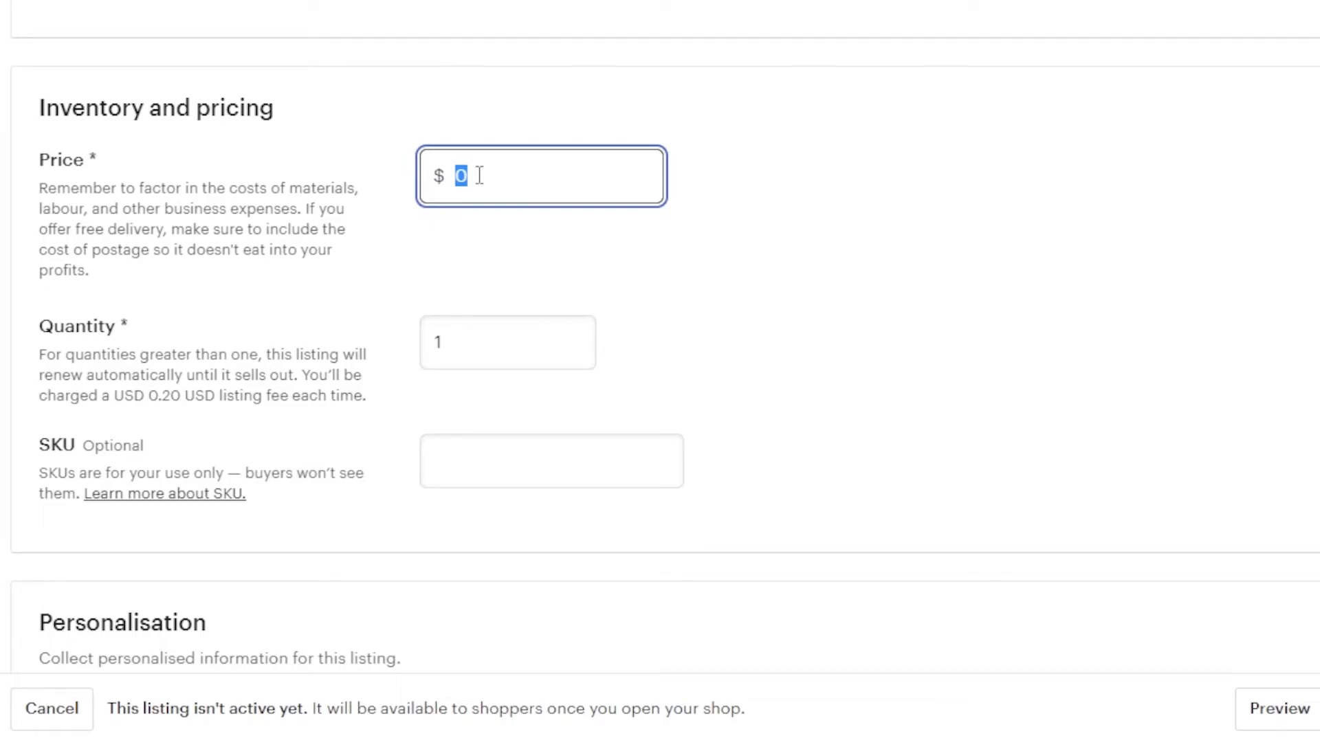
type("12")
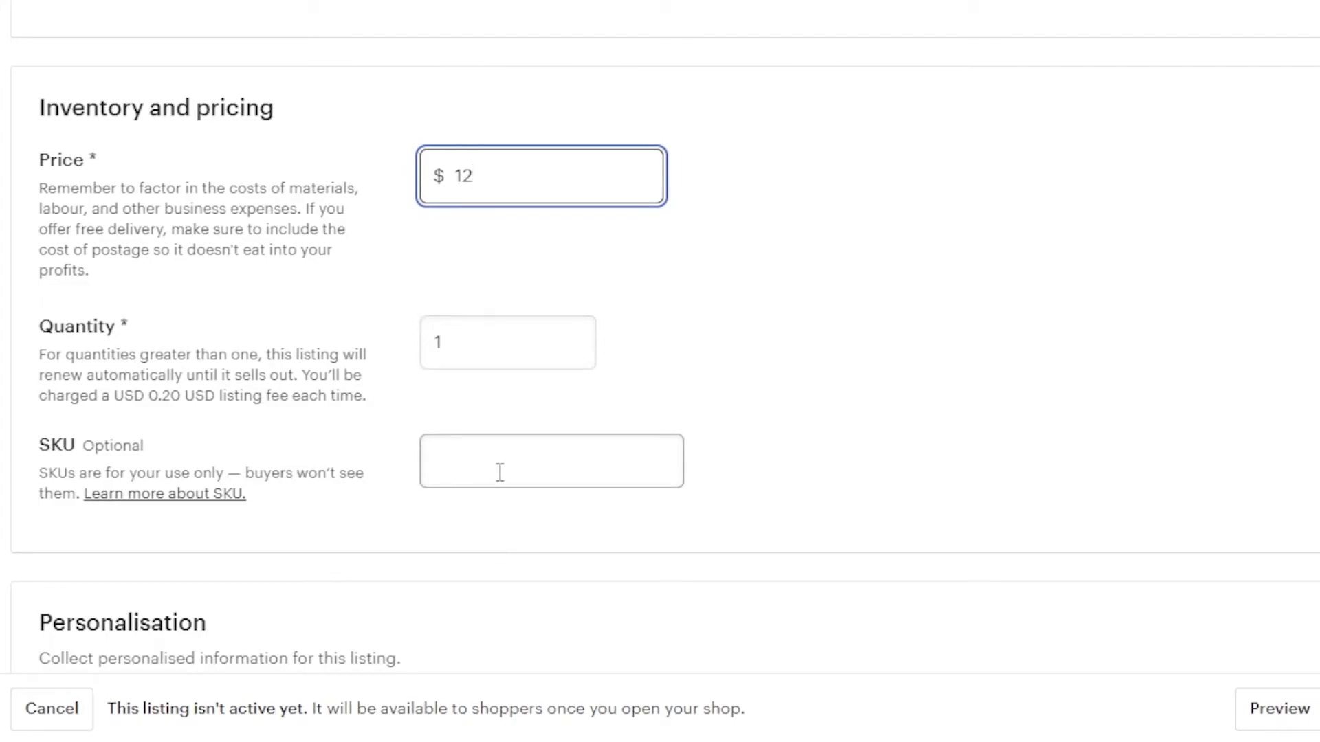
- Upload the PDF "Digital wall art for etsy" from Downloads as the listing's digital file
scroll(1049, 329, "down", 6)
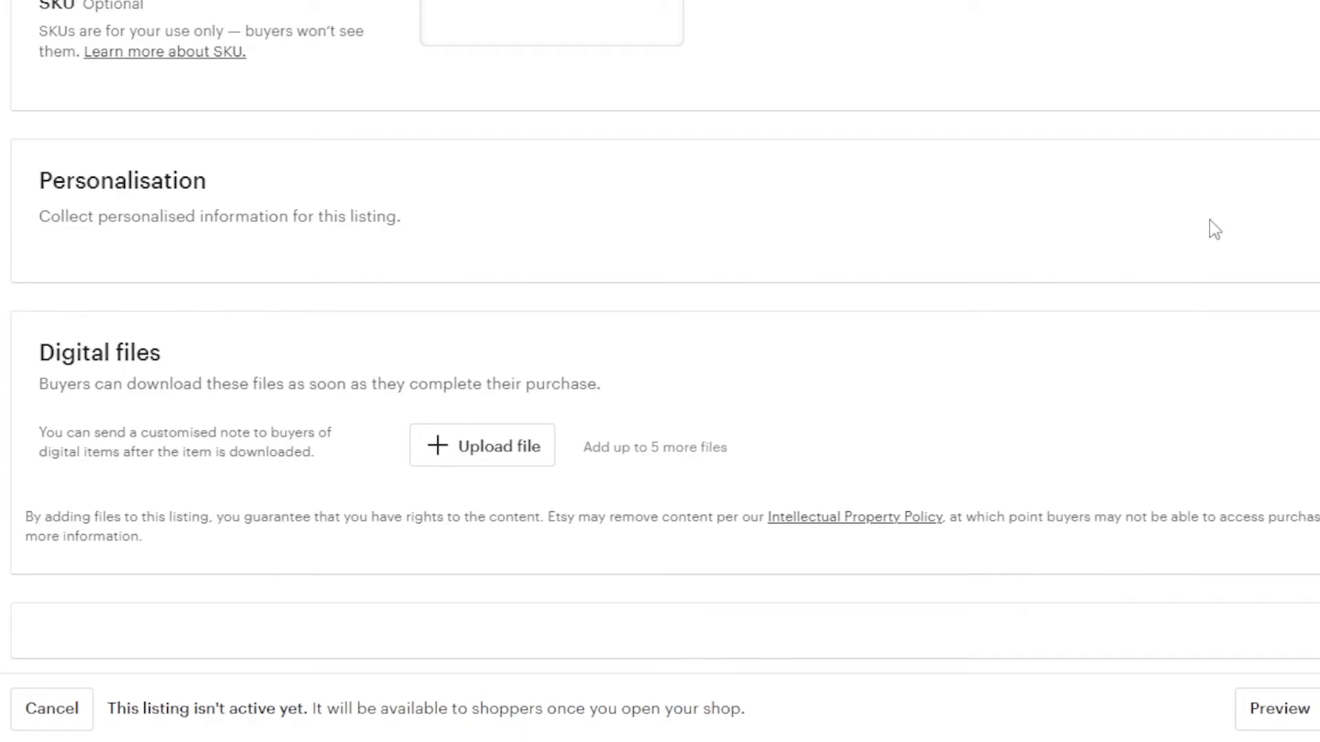
left_click(1317, 196)
scroll(660, 337, "down", 3)
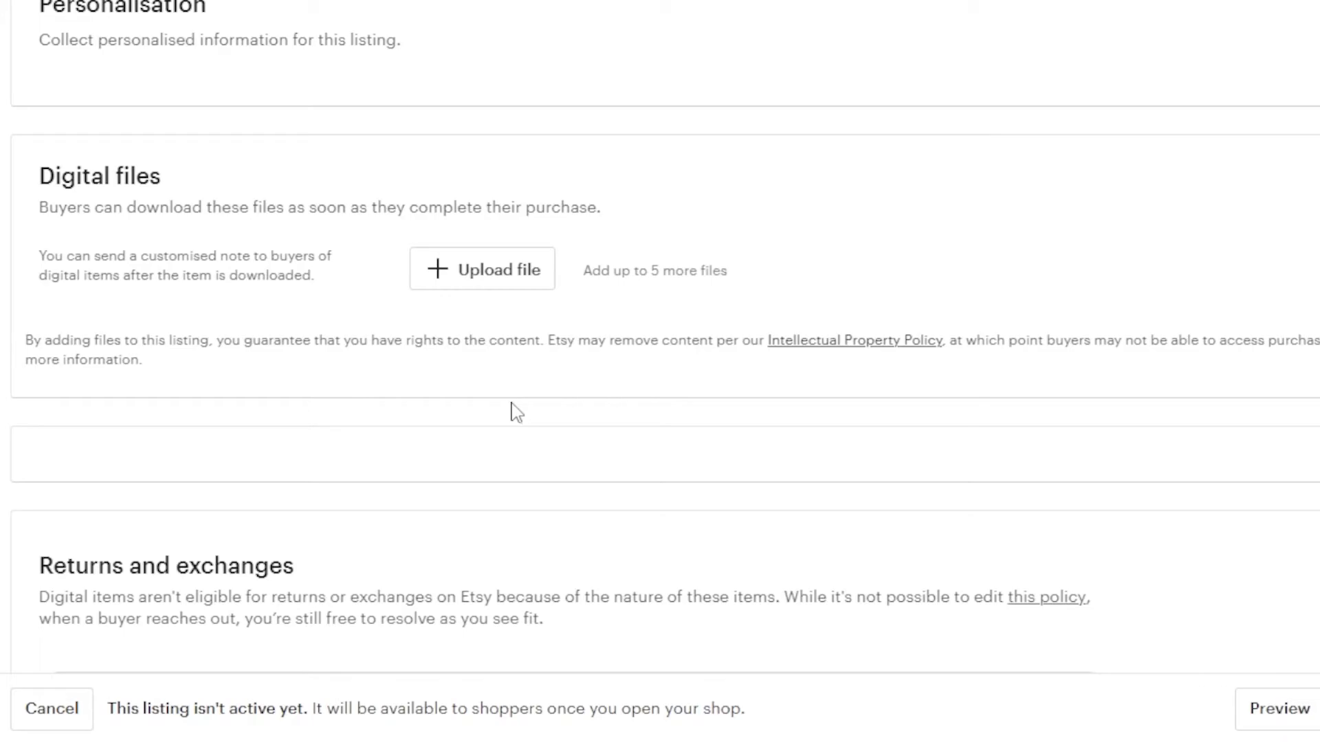
left_click(470, 272)
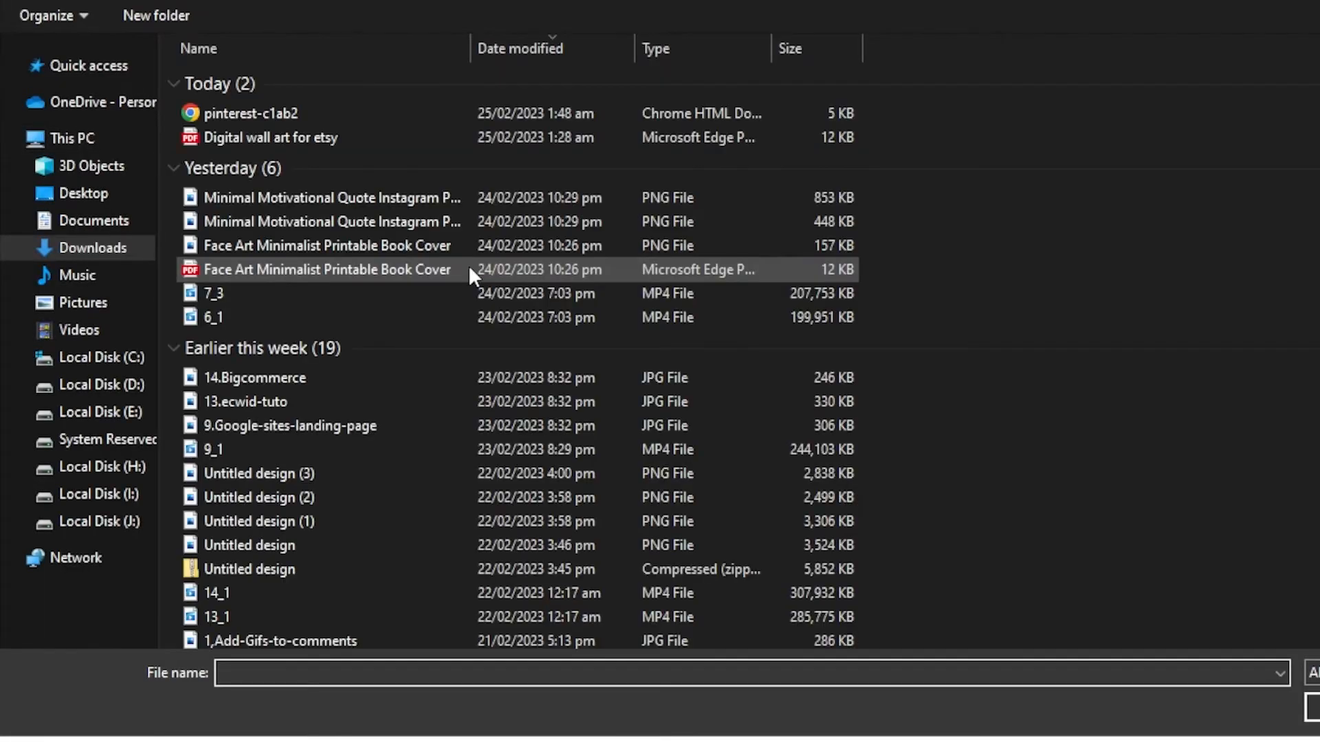
double_click(313, 136)
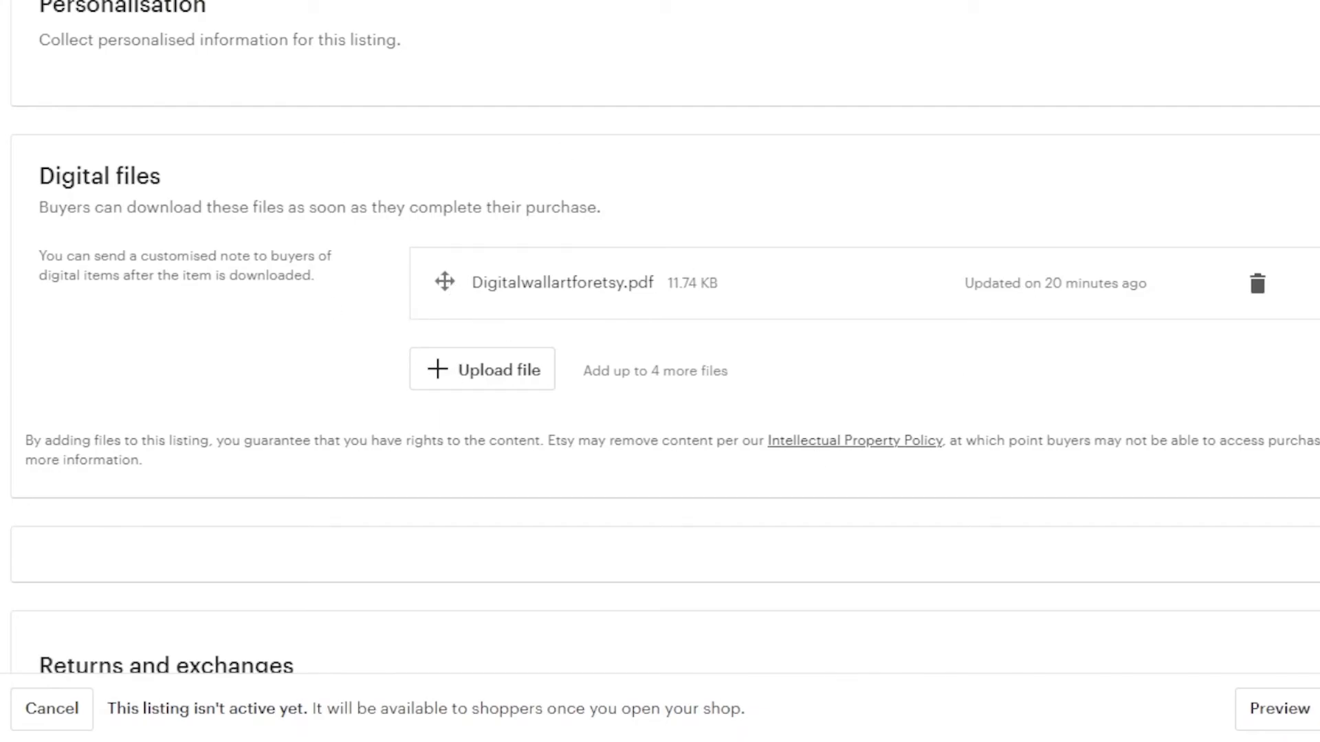
scroll(660, 337, "down", 5)
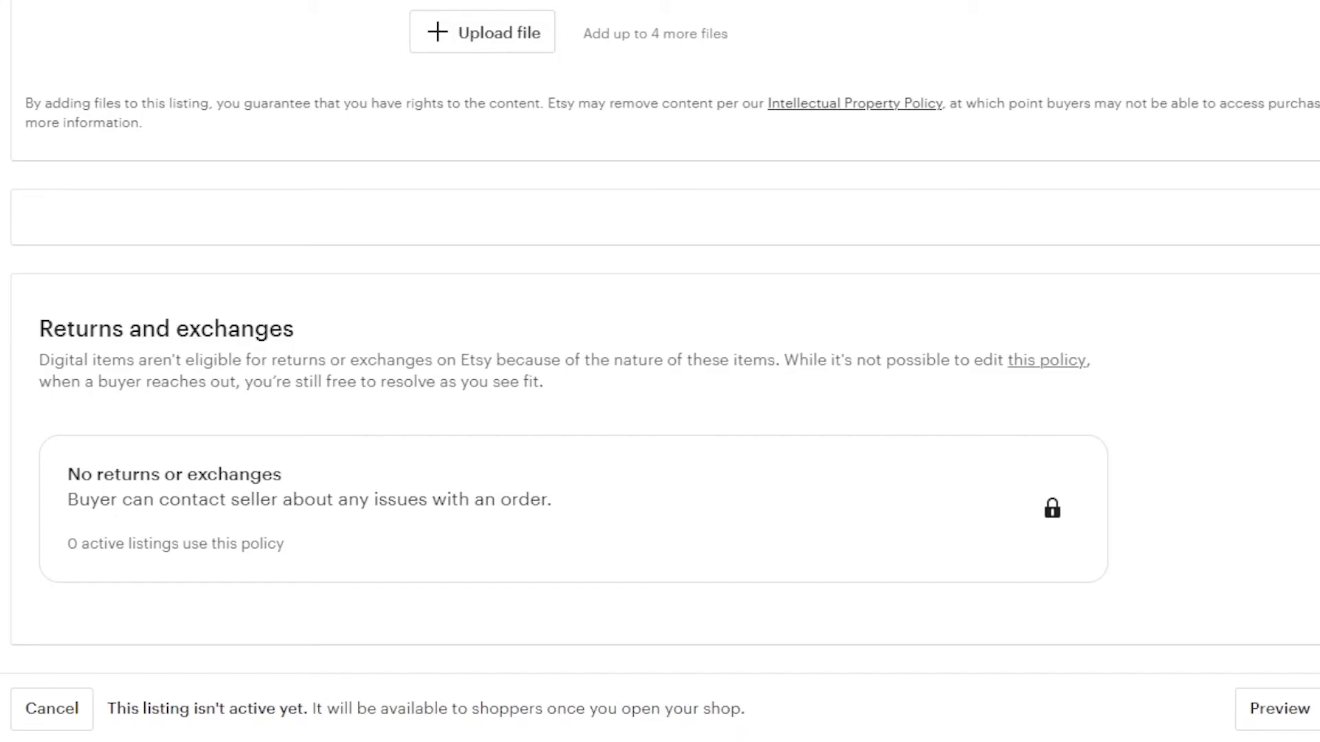
scroll(637, 525, "up", 6)
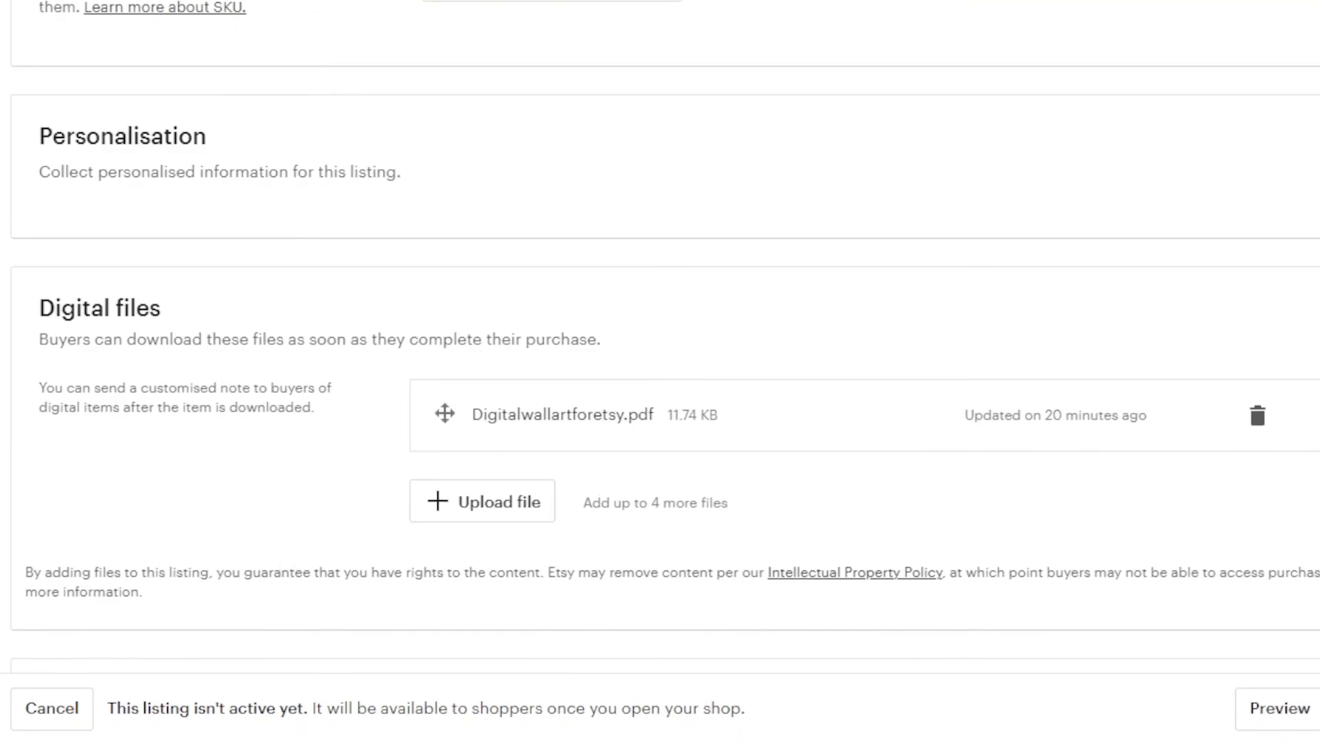
- Review the whole listing form, from photos, title and category through renewal, type, description and quantity to the digital file
scroll(660, 372, "up", 20)
scroll(660, 337, "up", 1)
scroll(660, 372, "down", 3)
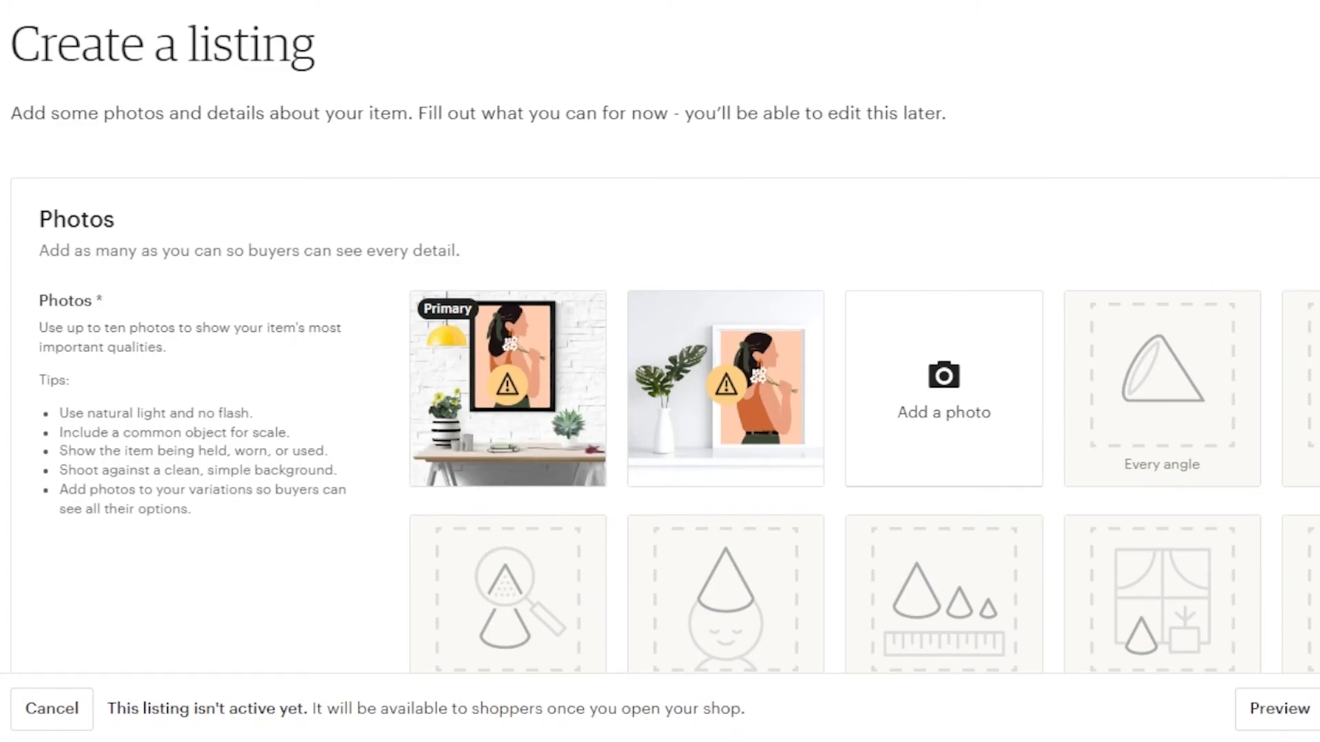
scroll(660, 372, "down", 10)
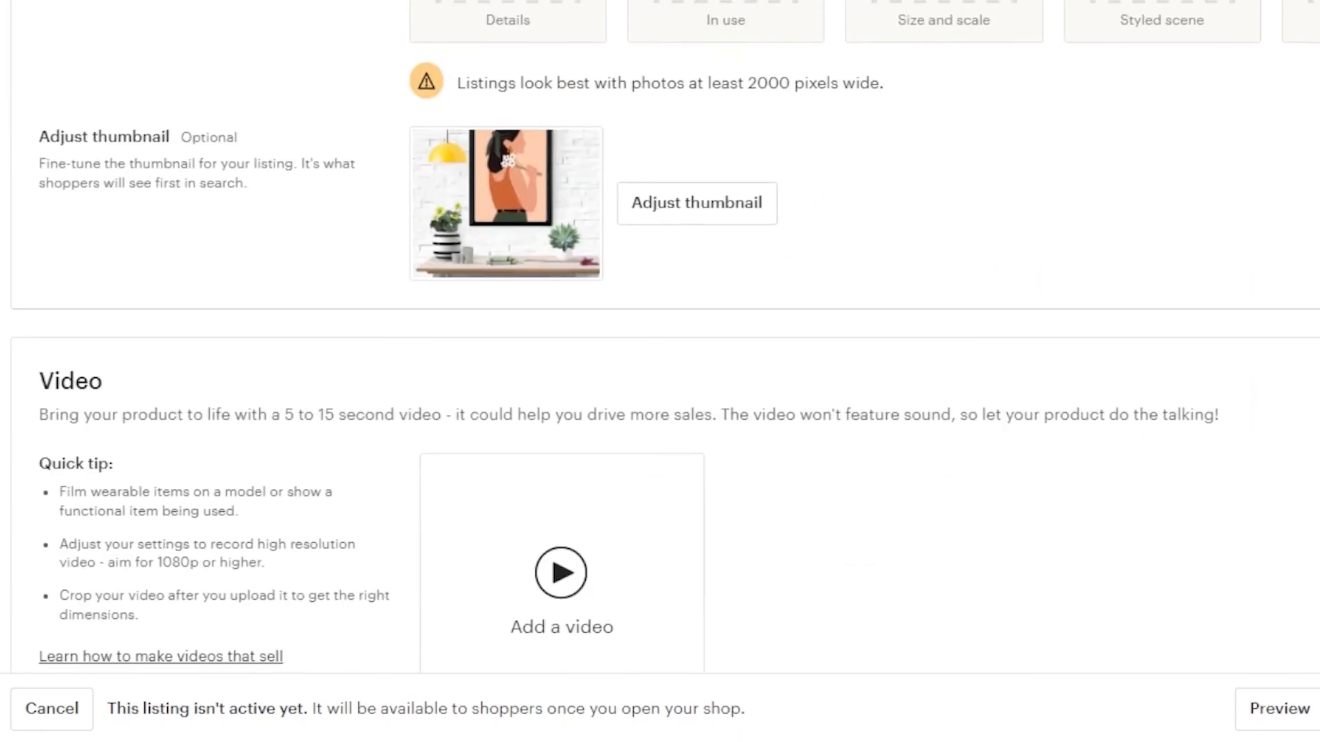
scroll(660, 371, "down", 20)
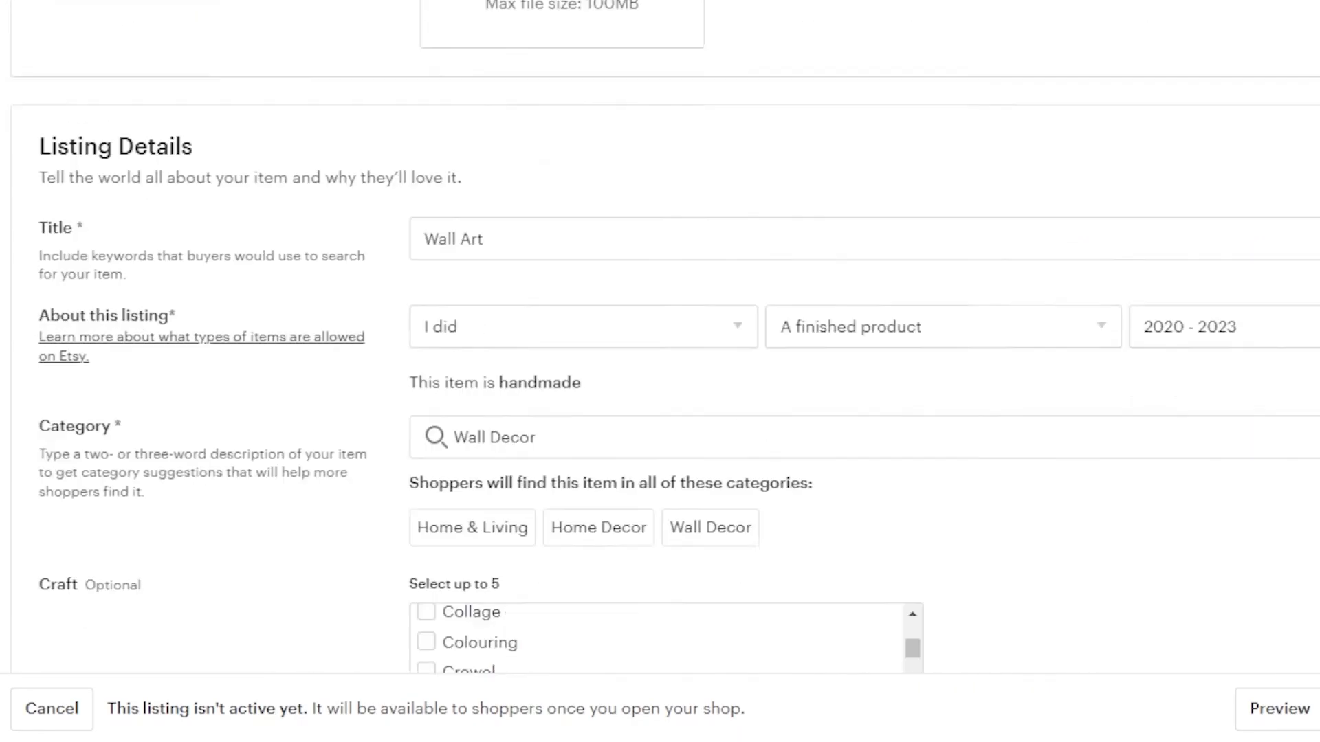
scroll(660, 371, "down", 12)
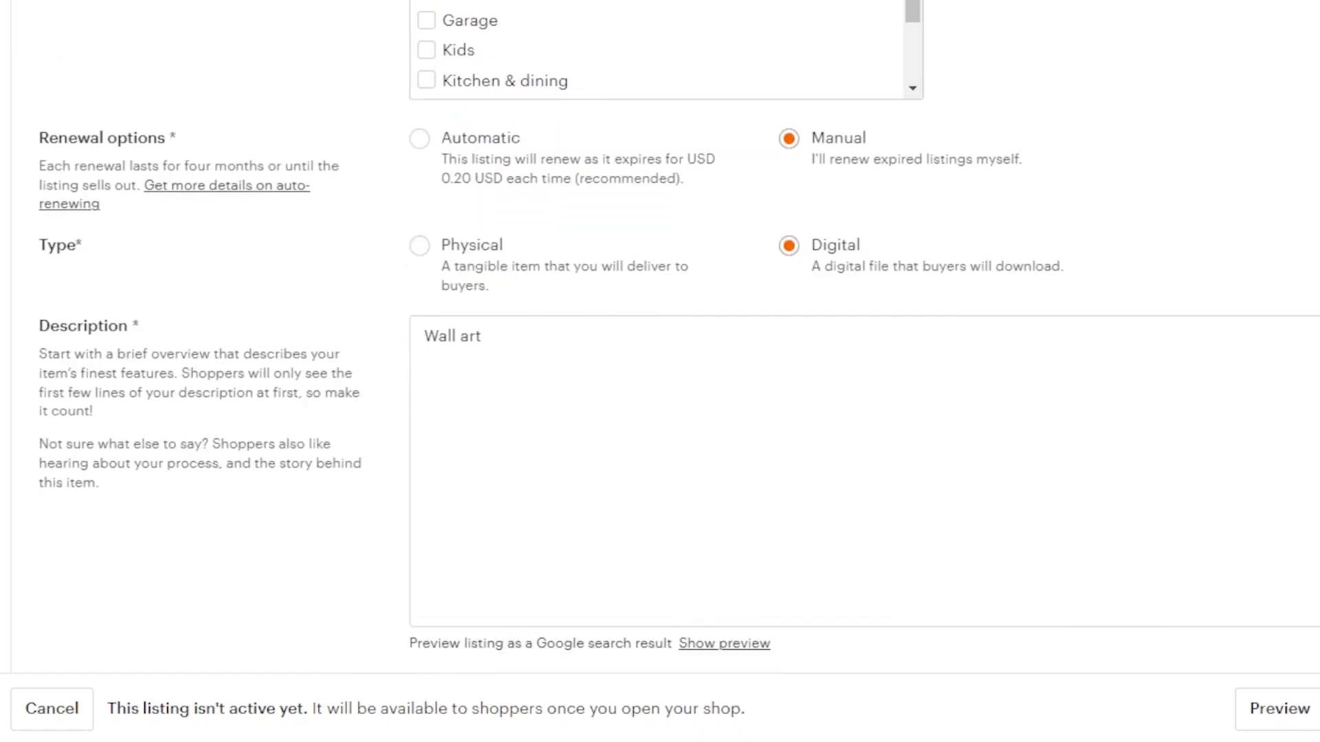
scroll(660, 371, "up", 7)
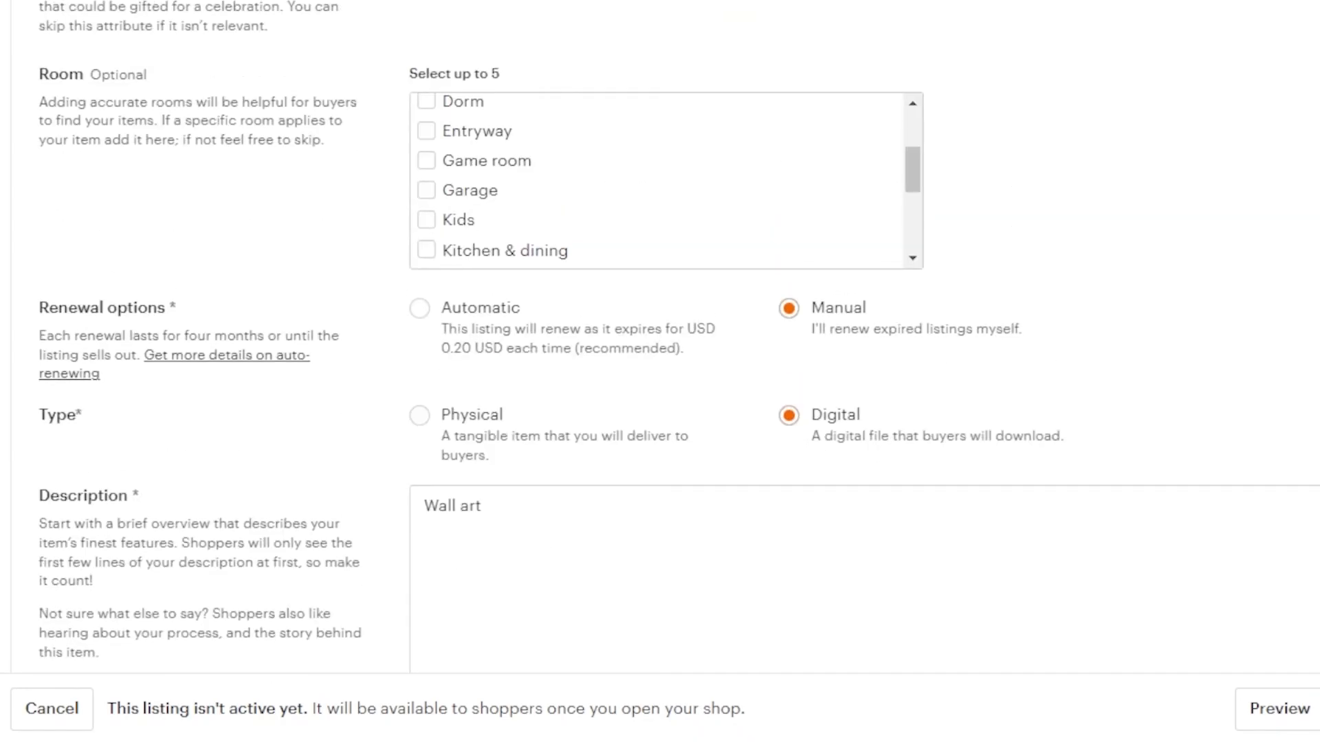
scroll(660, 371, "down", 15)
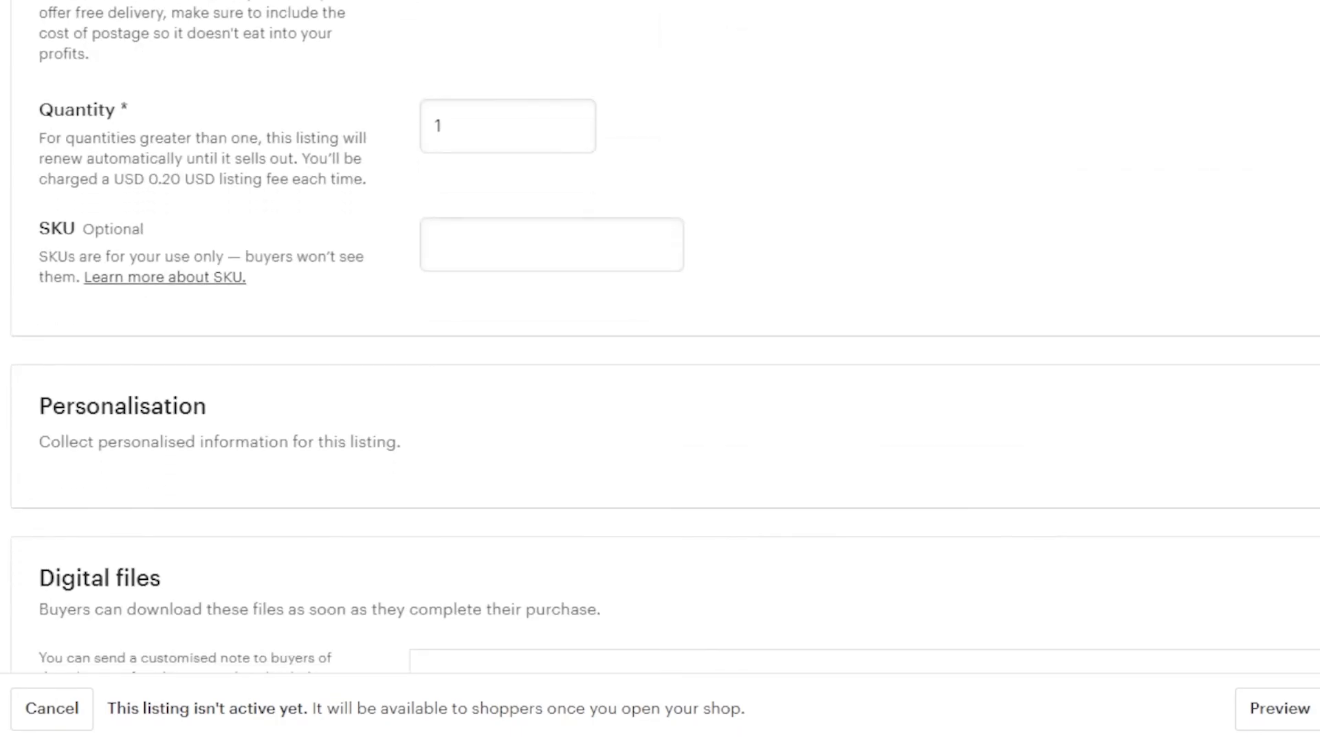
scroll(660, 371, "up", 15)
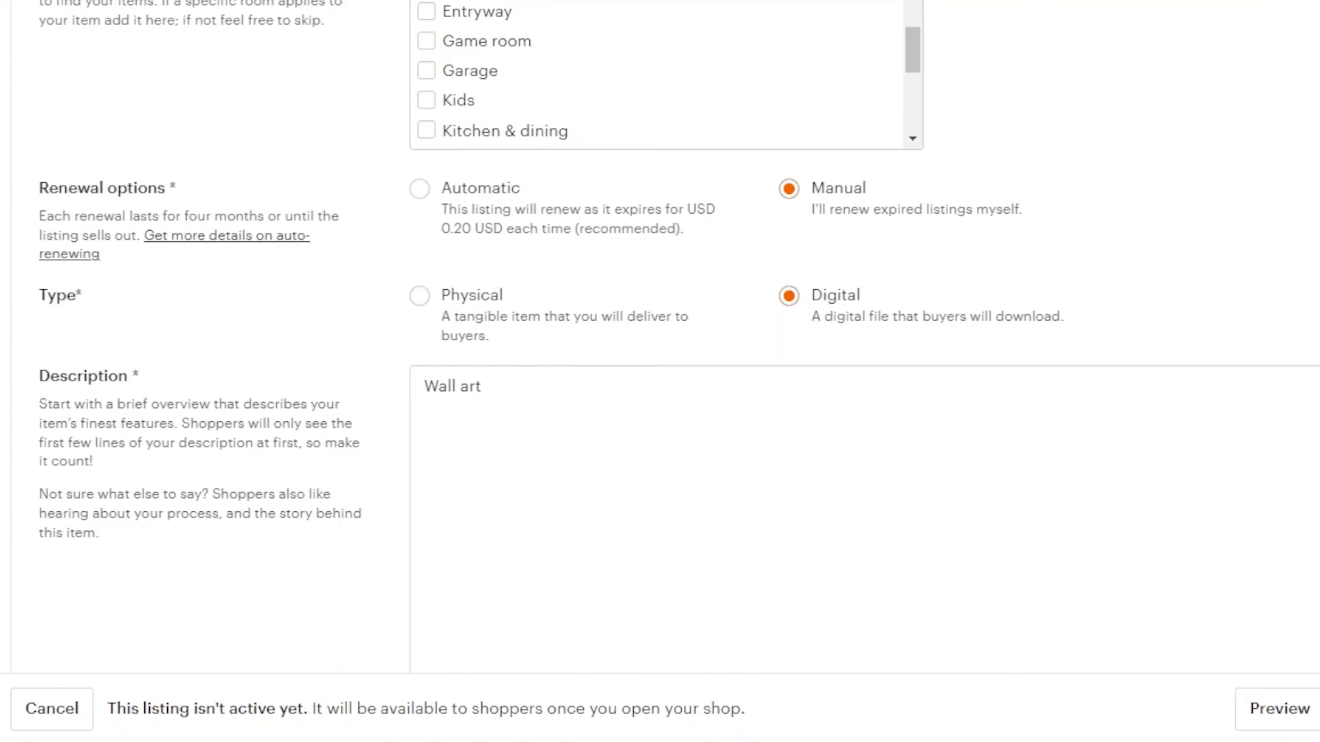
scroll(660, 371, "down", 15)
scroll(656, 416, "down", 4)
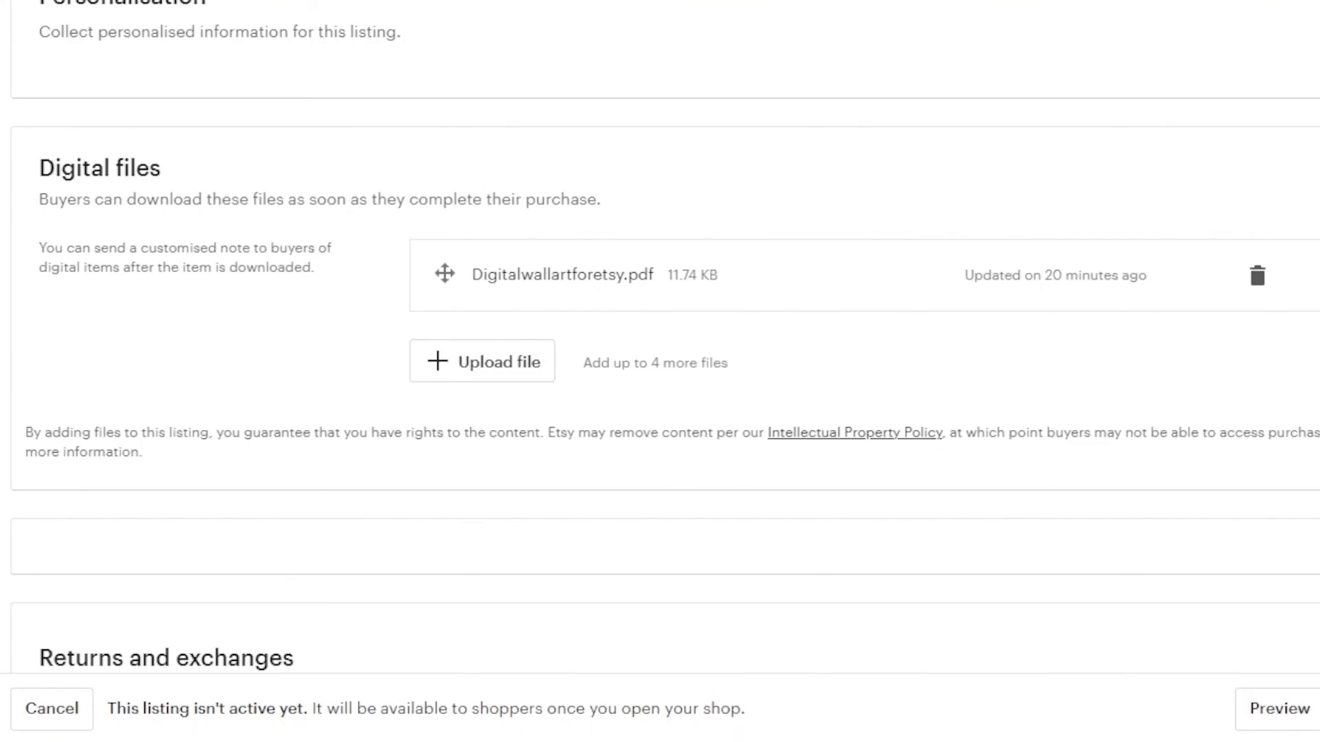
scroll(660, 337, "up", 20)
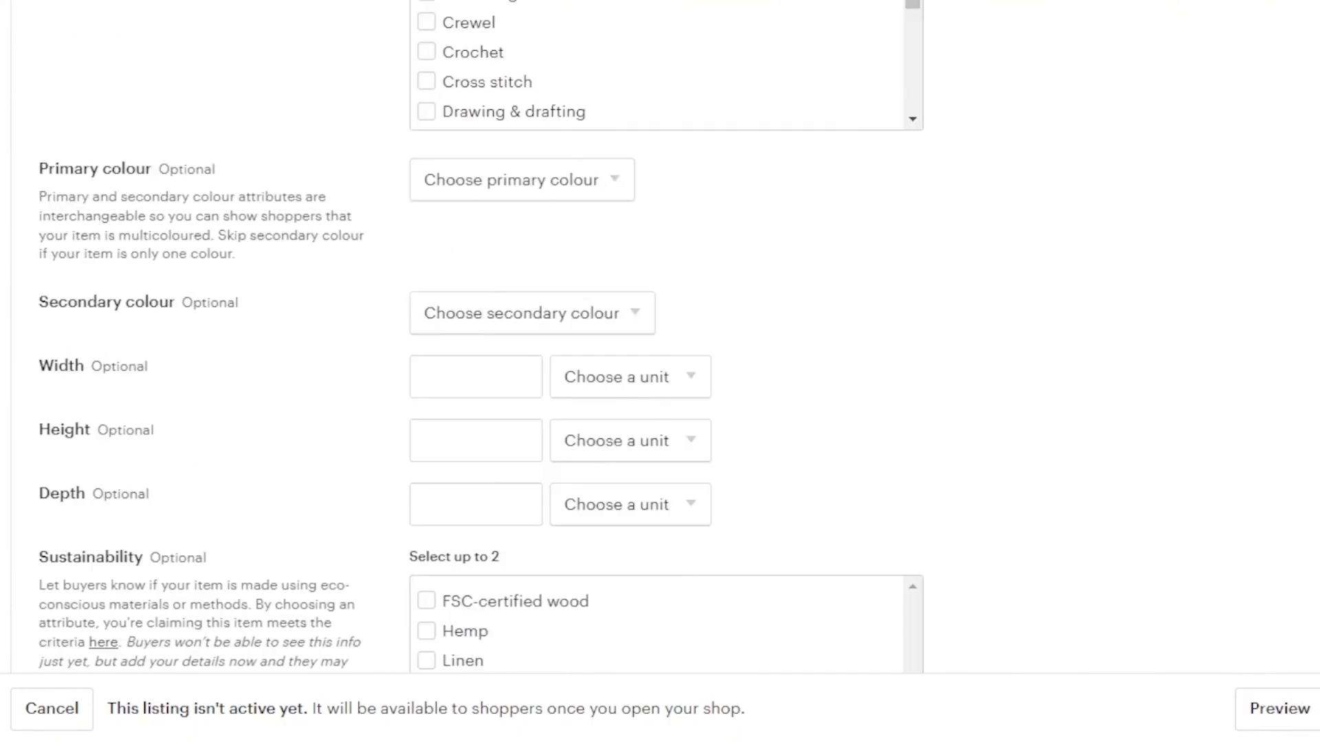
scroll(660, 344, "up", 8)
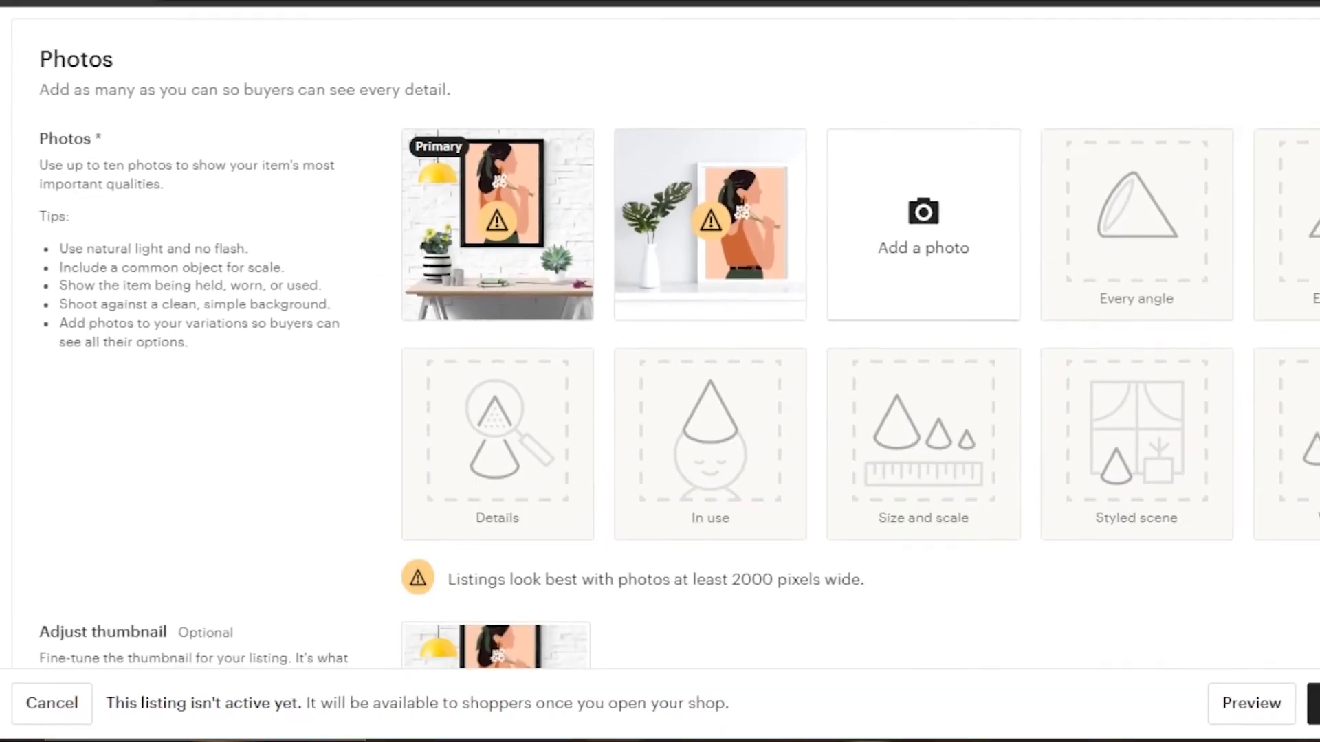